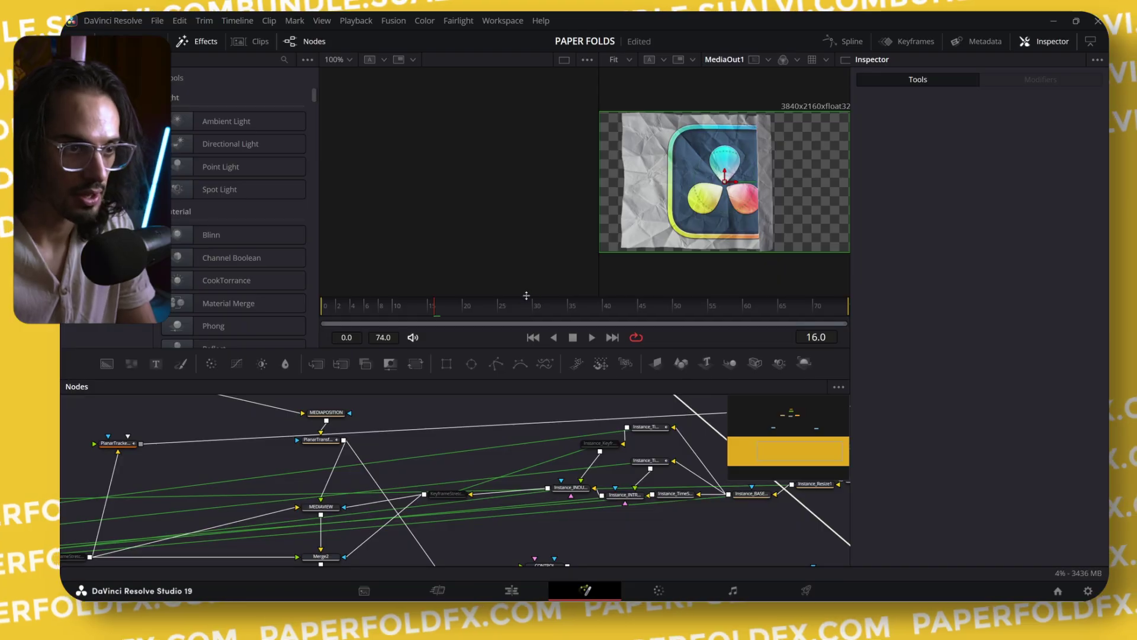
- Enlarge the Nodes panel beside a single viewer and fit the whole paper-fold node chain in view
drag(526, 295, 550, 247)
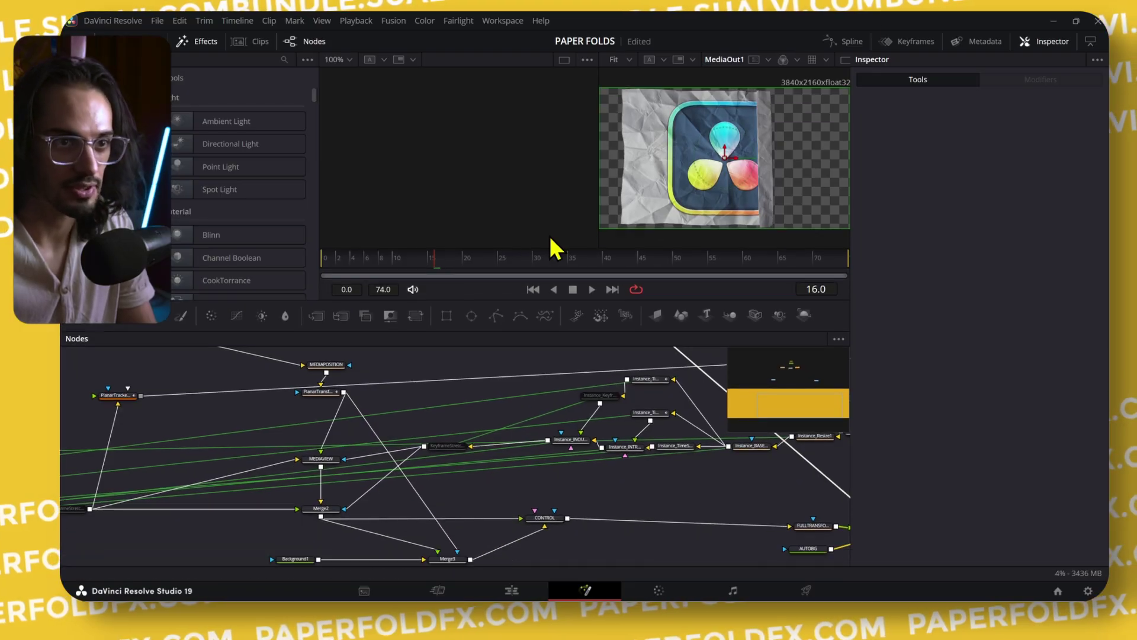
click(826, 60)
scroll(606, 421, down, 5)
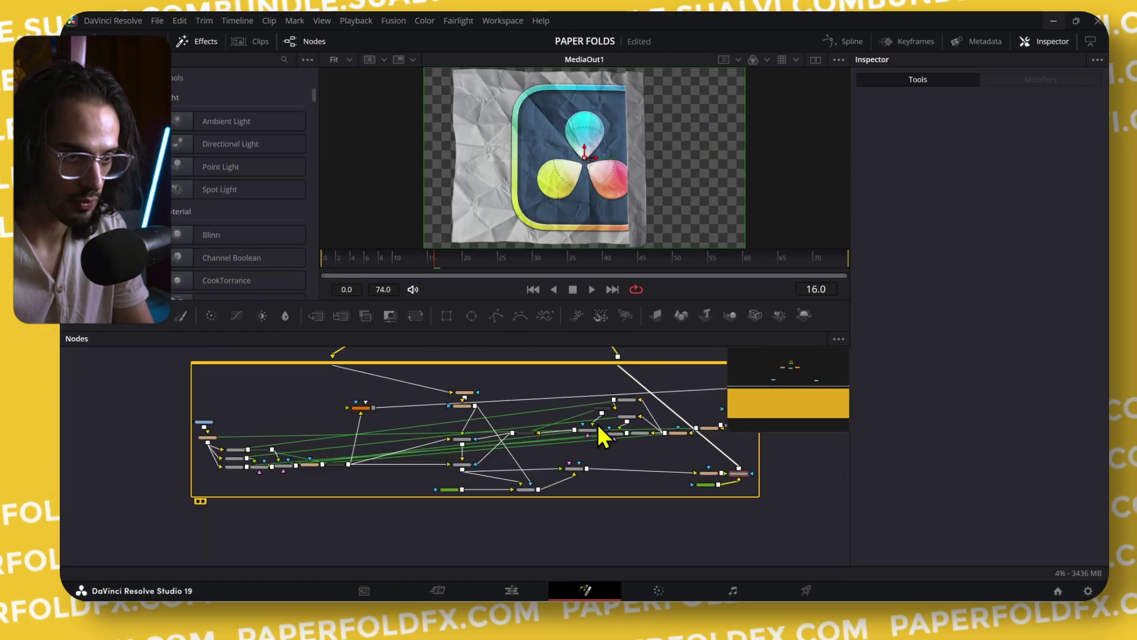
scroll(597, 424, up, 3)
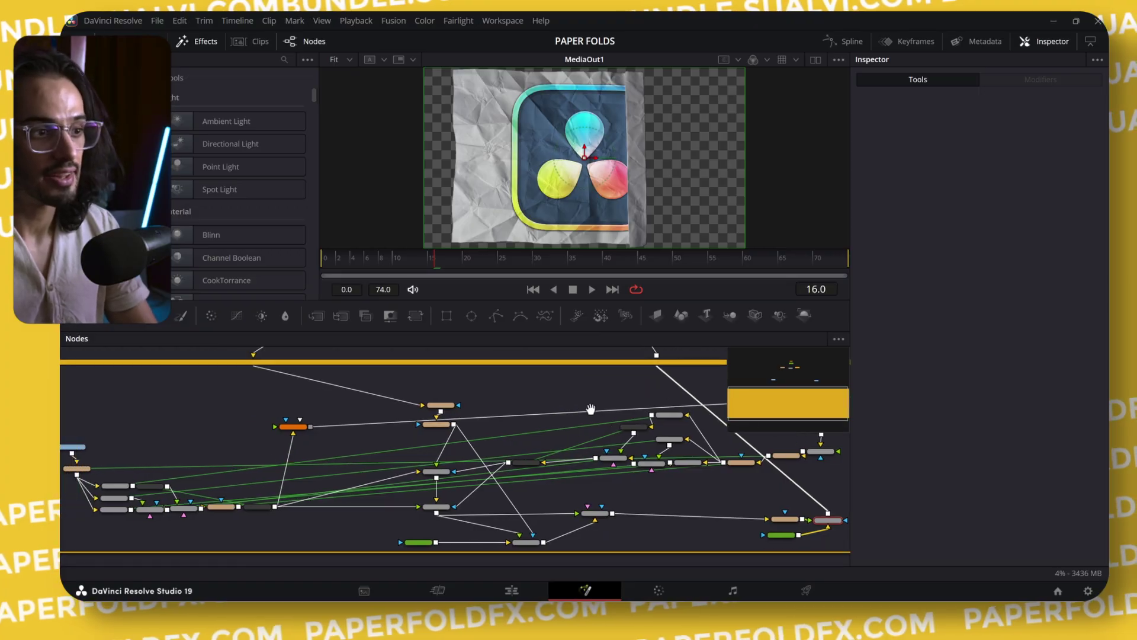
- Scrub and play the paper-fold animation from its early frames to the end
scroll(414, 419, up, 5)
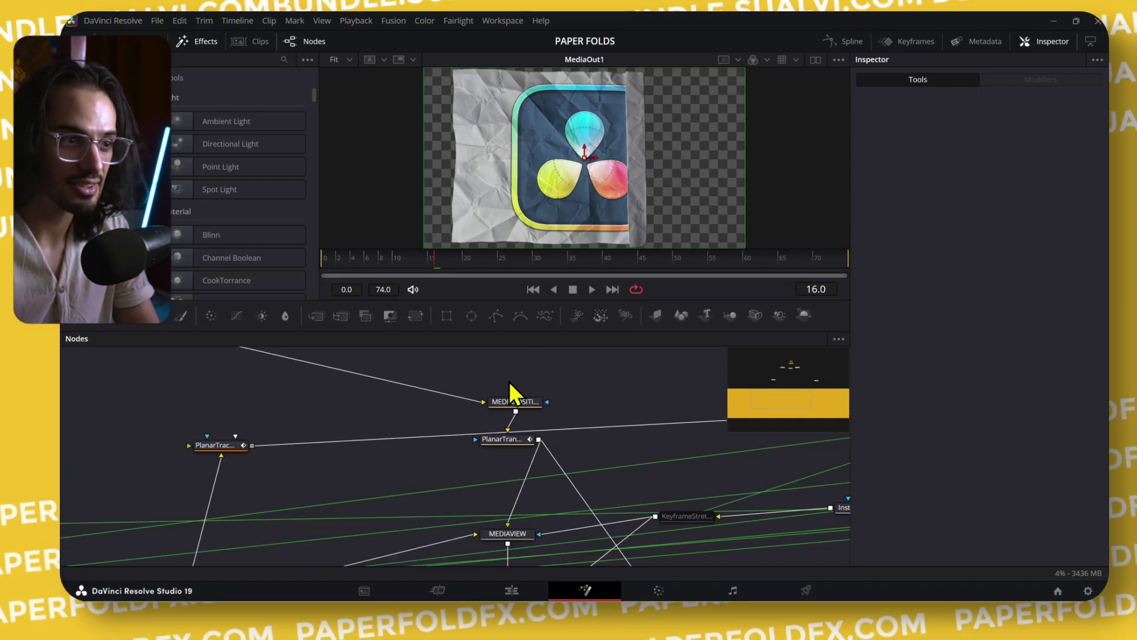
drag(372, 263, 345, 260)
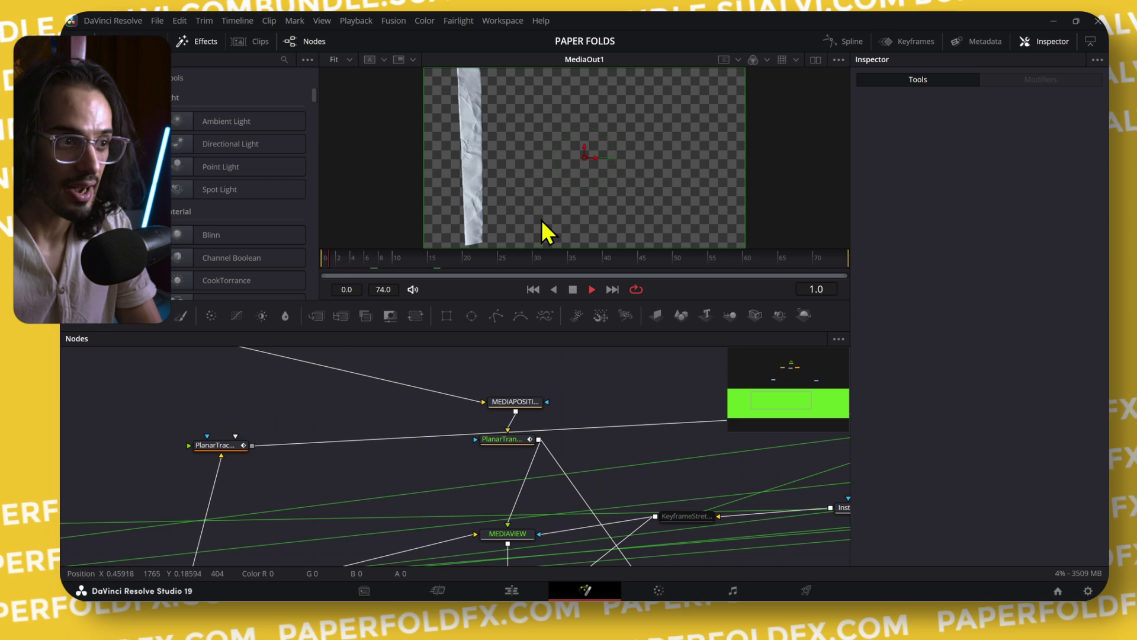
key(space)
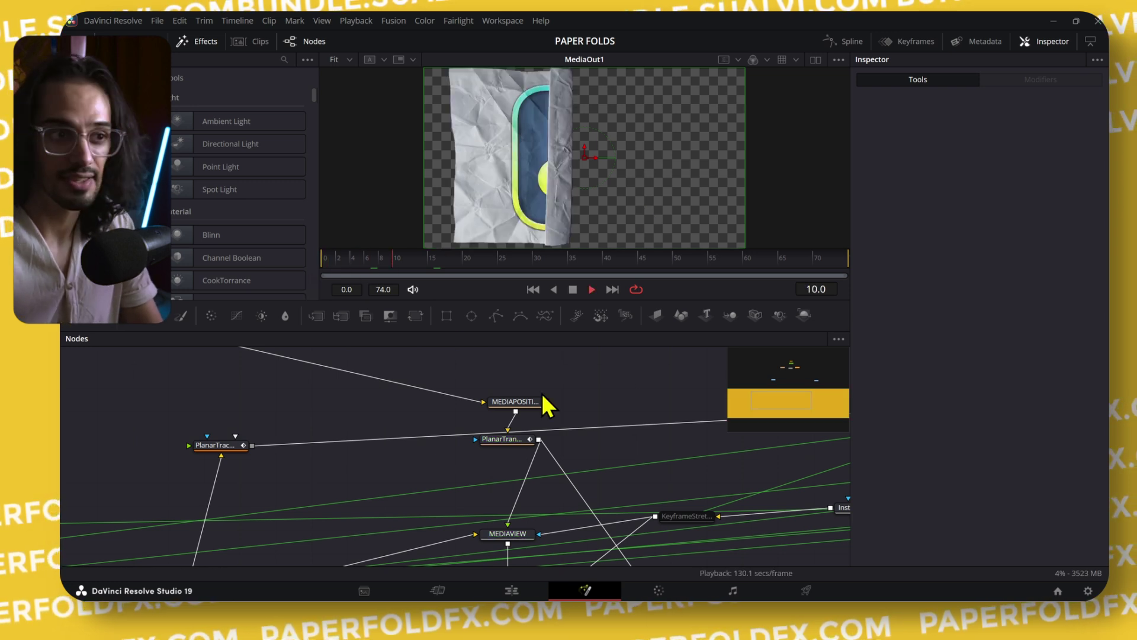
key(space)
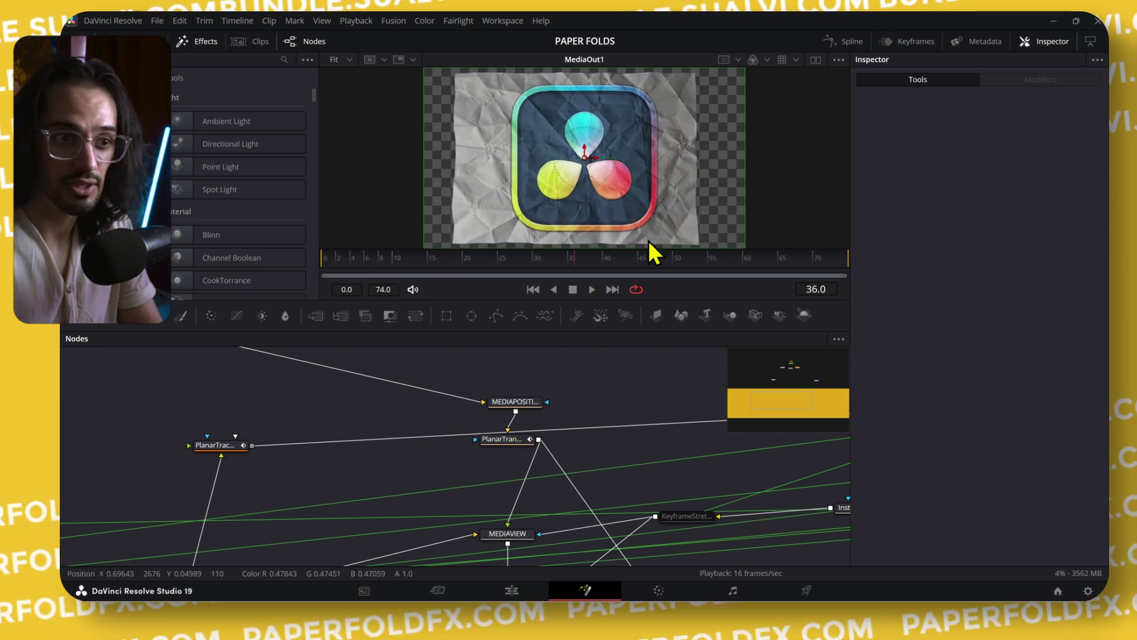
drag(446, 265, 774, 296)
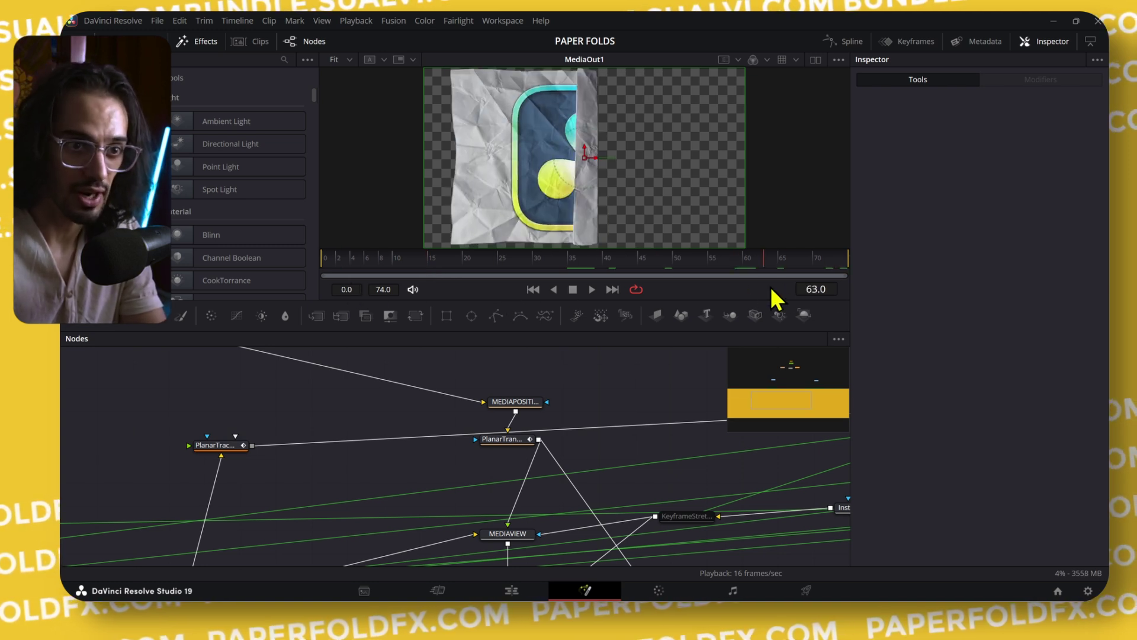
- Select the MEDIAPOSITION node to show its Transform settings: Center 0.5/0.5, Size 1.0, Angle 0.0
scroll(639, 427, up, 3)
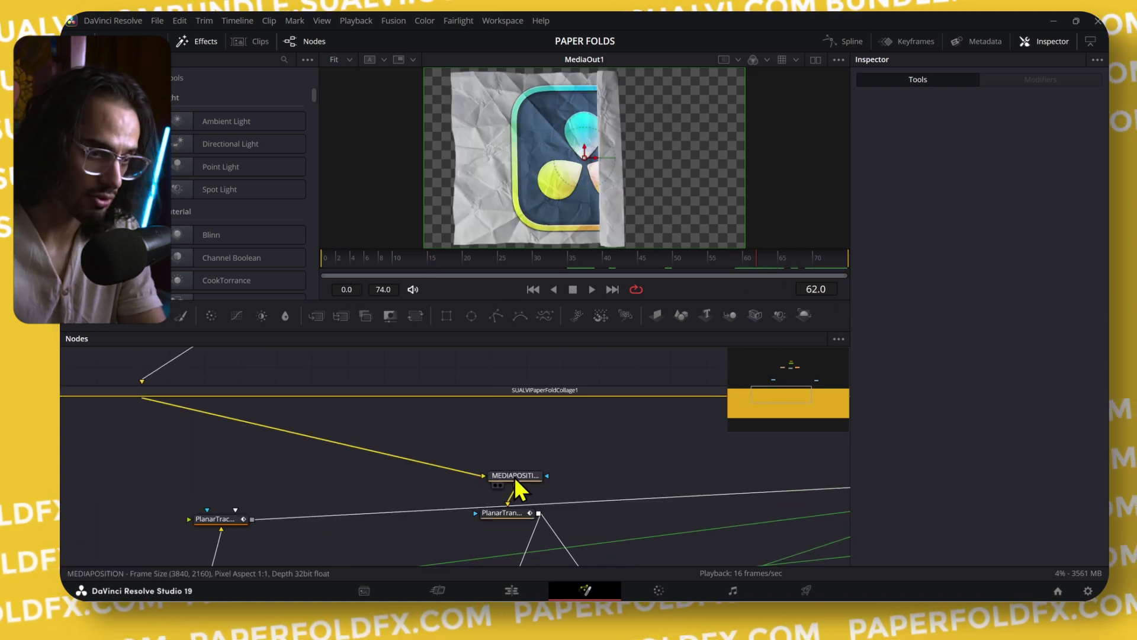
drag(516, 487, 516, 476)
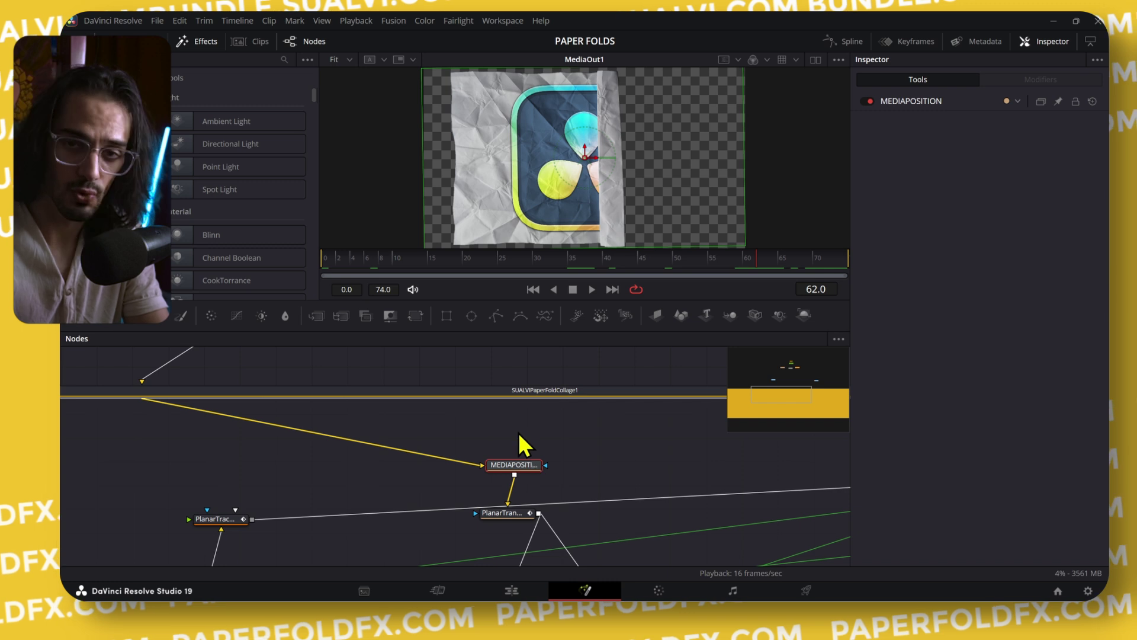
click(508, 466)
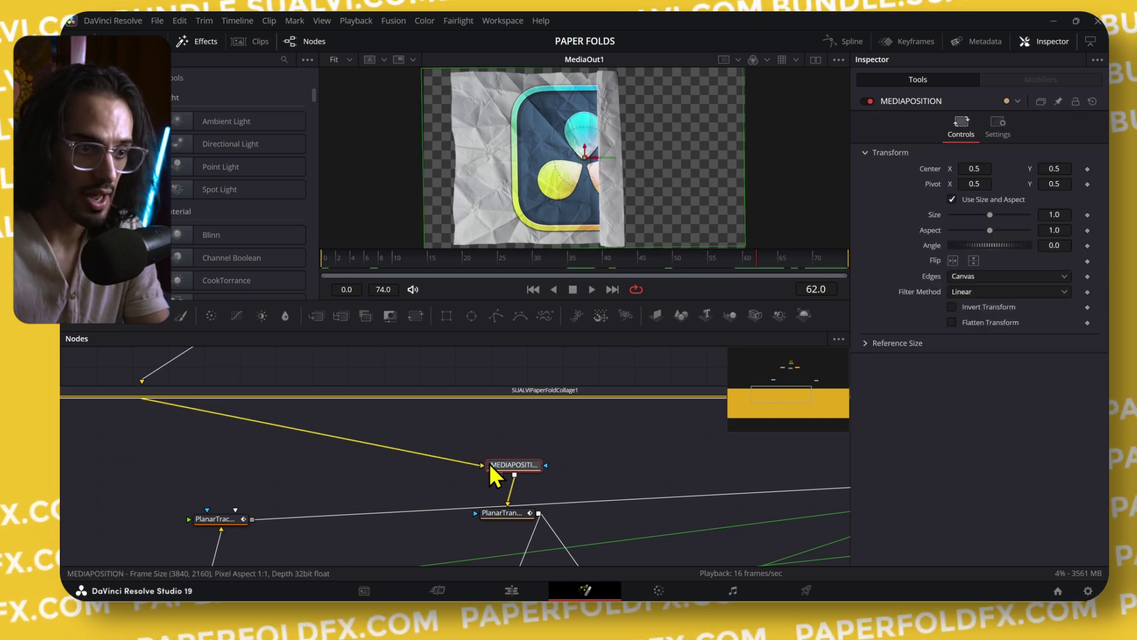
scroll(542, 461, up, 3)
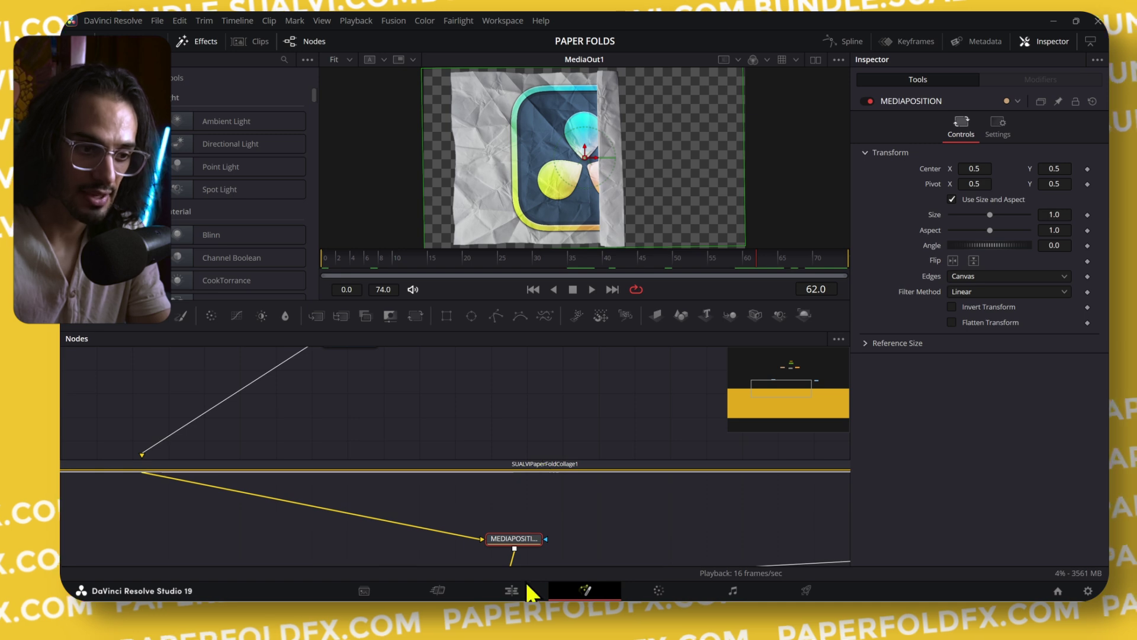
- Check the SUALVI-PaperFoldCollage 1 effect on the Edit timeline clip and reopen its Fusion composition
click(511, 590)
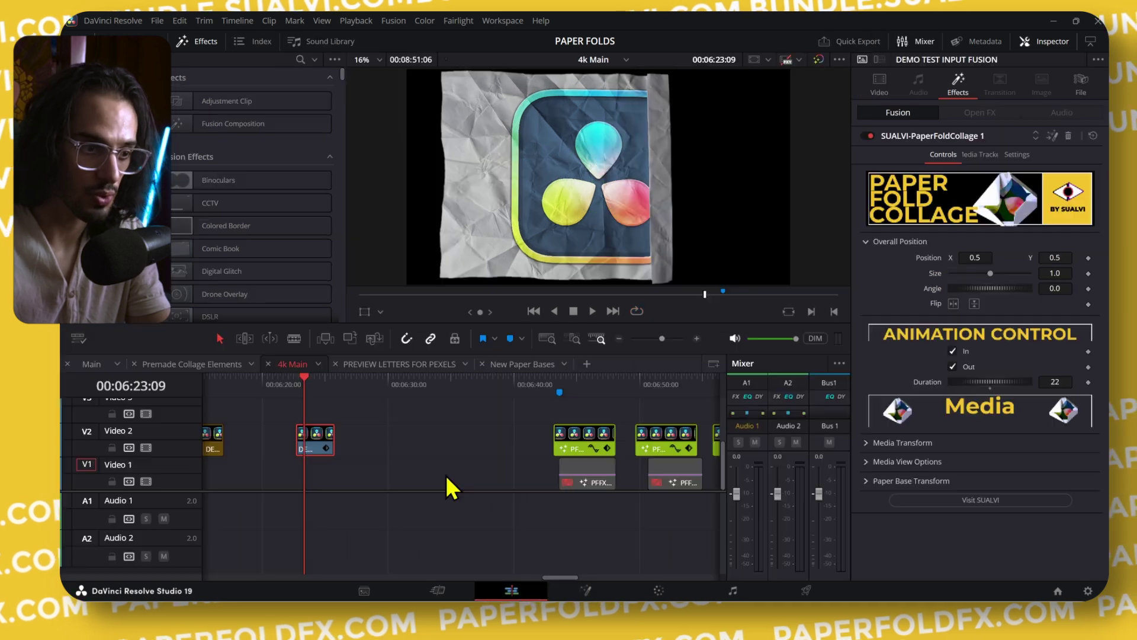
click(1057, 136)
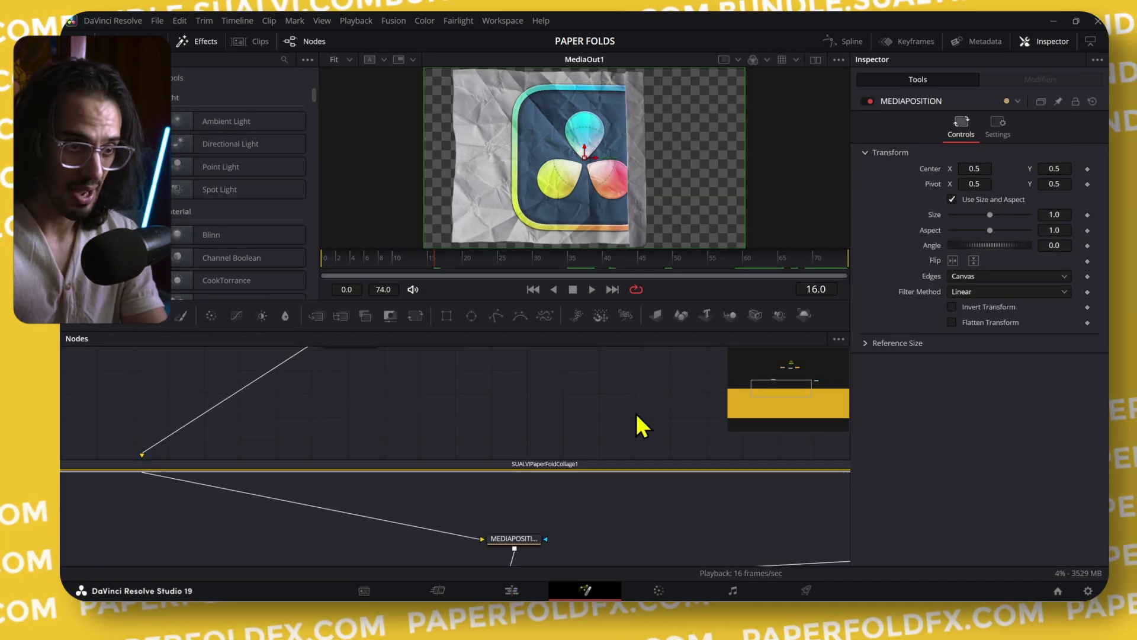
scroll(597, 465, up, 4)
scroll(596, 454, down, 2)
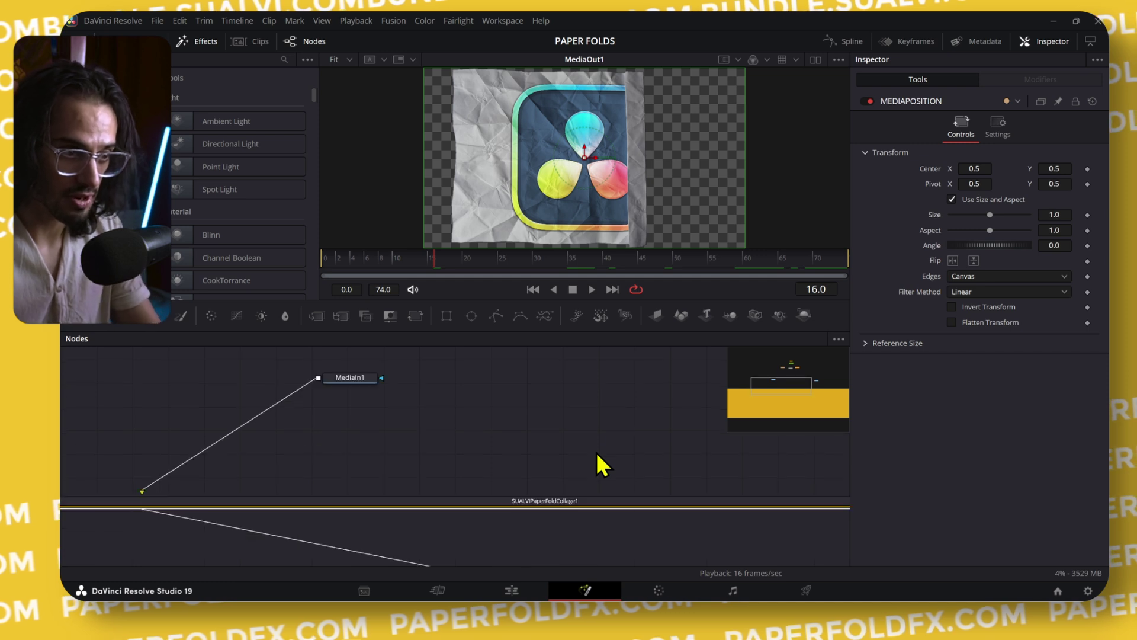
scroll(609, 441, down, 2)
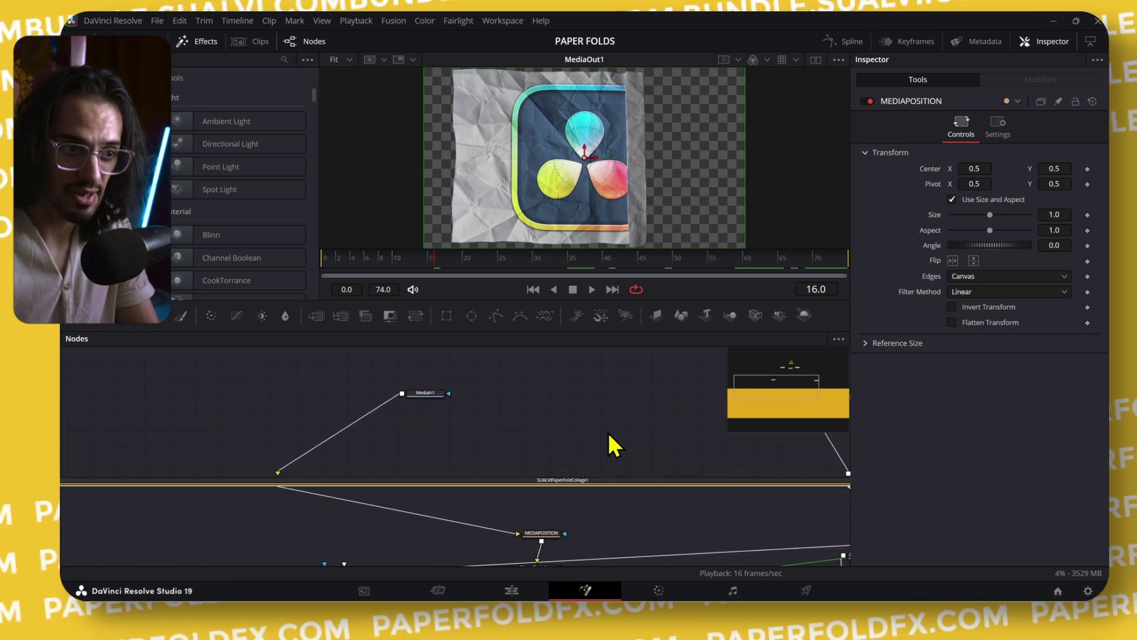
- Select MediaIn1 and look over how it feeds the paper-fold group and MEDIAPOSITION chain
scroll(568, 444, right, 3)
scroll(568, 445, up, 1)
click(352, 418)
scroll(355, 435, right, 2)
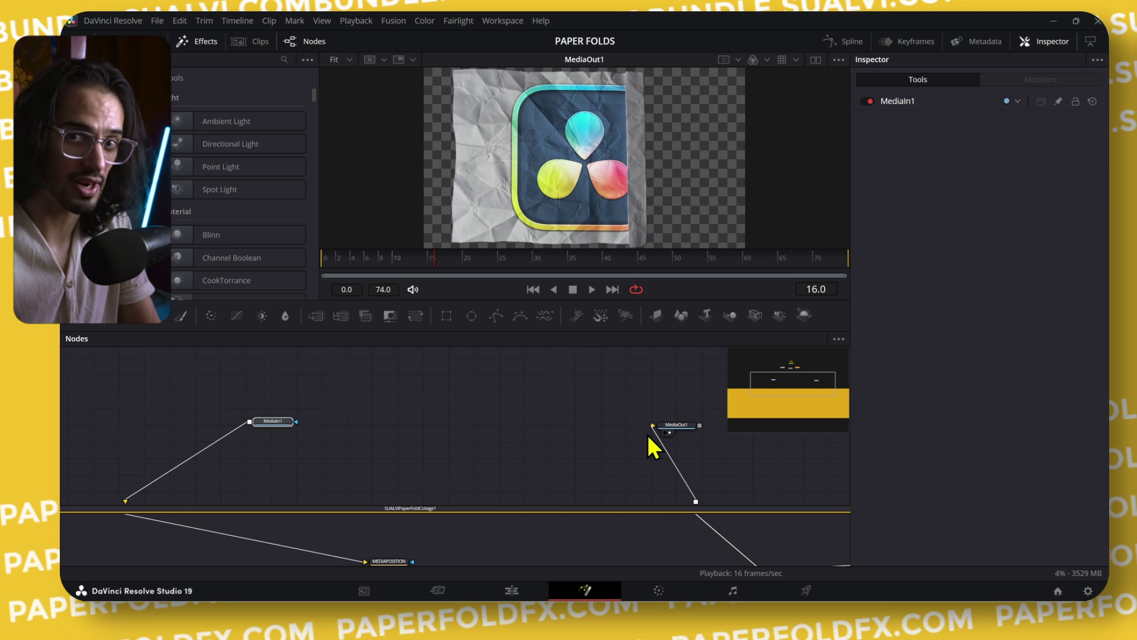
scroll(648, 435, down, 2)
scroll(474, 462, left, 3)
scroll(473, 461, down, 1)
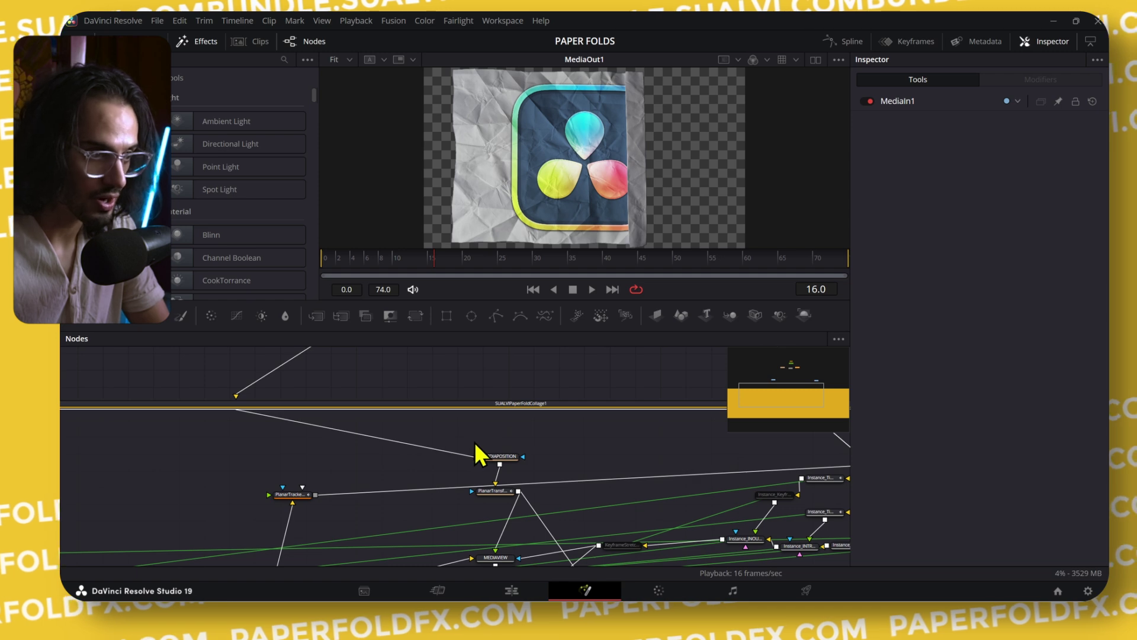
- Review the macro's internal nodes and select AUTOMERGE to show its merge settings
drag(317, 413, 388, 477)
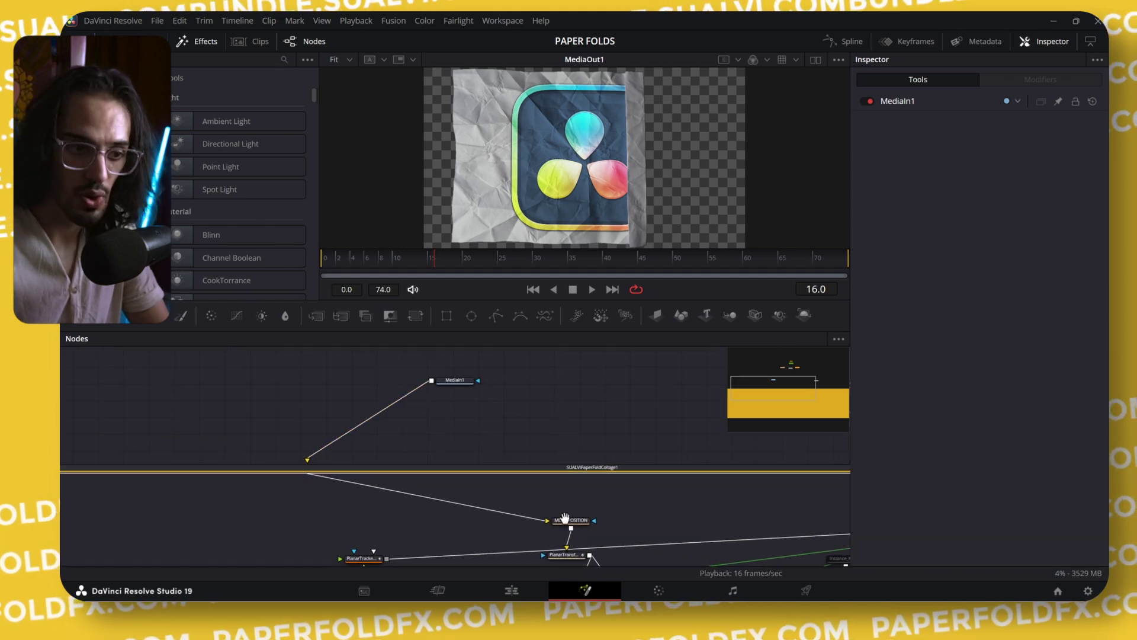
scroll(566, 518, down, 5)
scroll(507, 439, up, 5)
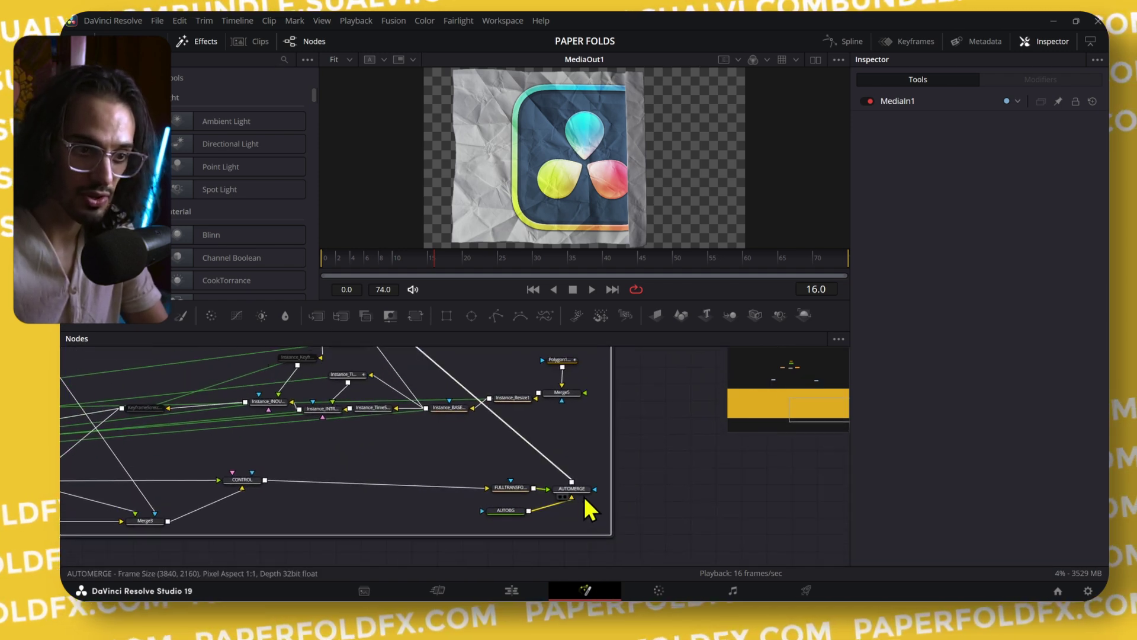
click(584, 495)
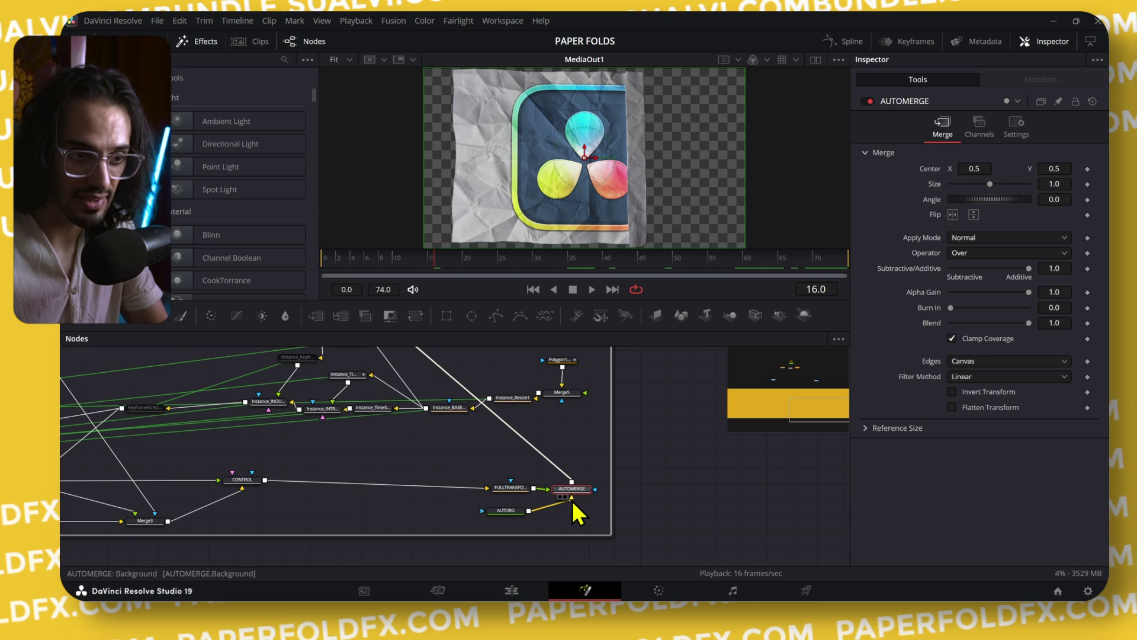
- Pan the graph to the small Transform1, Background2, Merge1 and Glow1 chain
scroll(572, 500, up, 2)
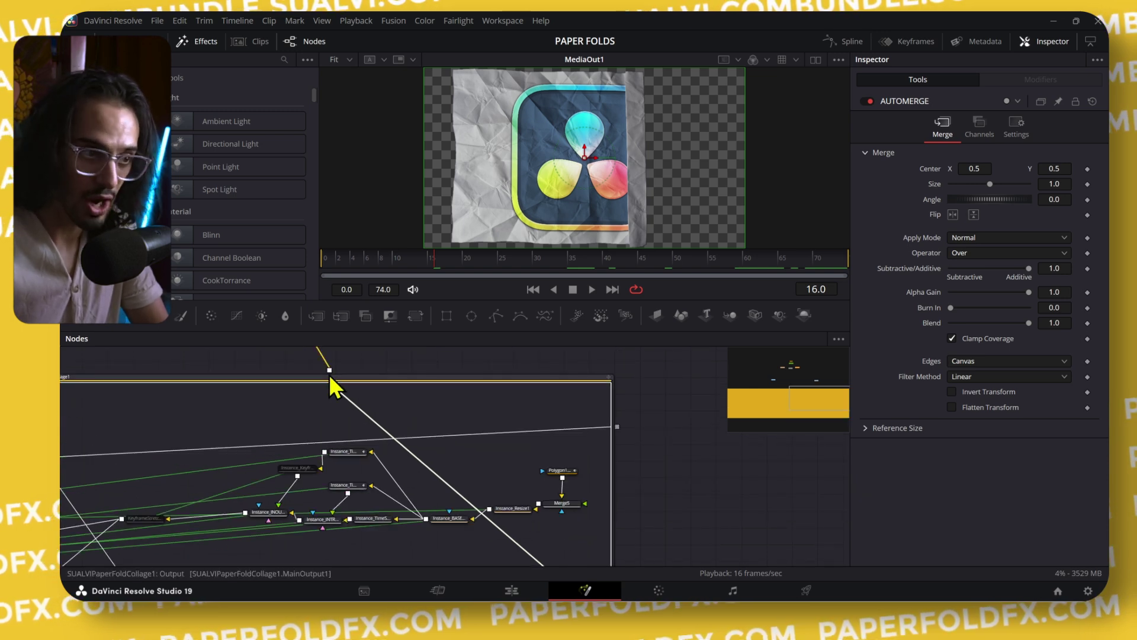
drag(487, 400, 621, 400)
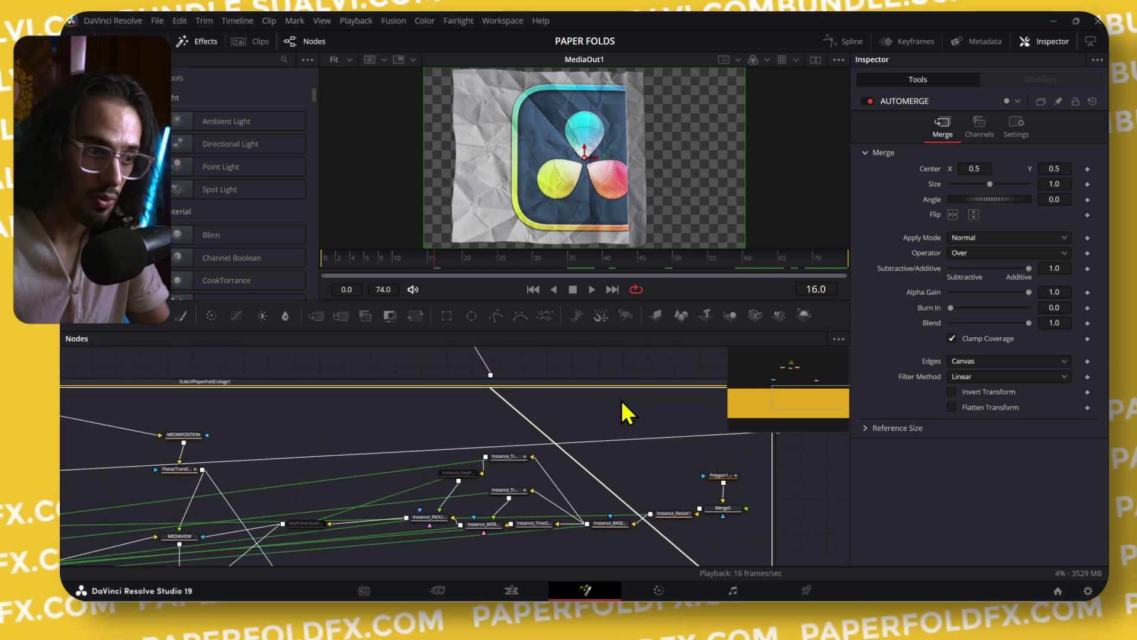
scroll(279, 473, left, 5)
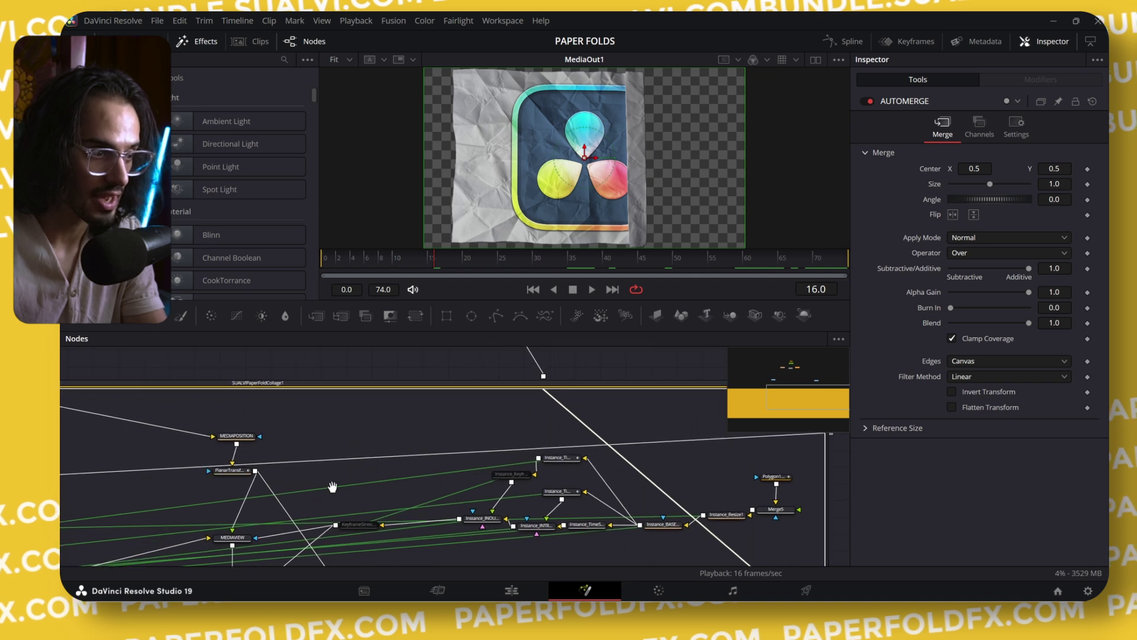
scroll(286, 449, right, 7)
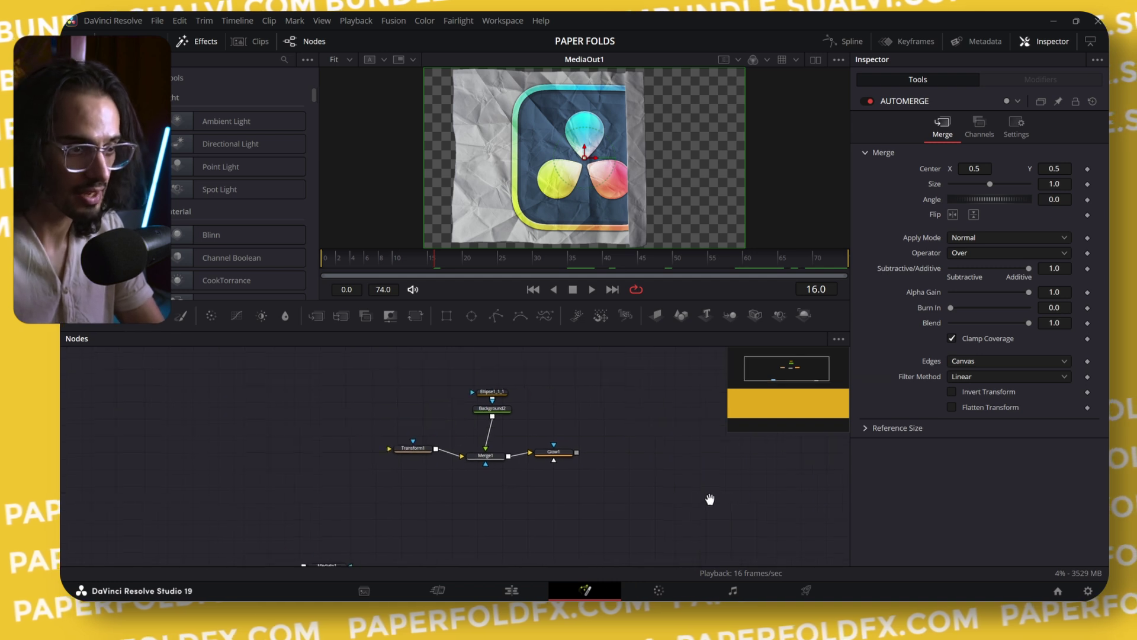
- Wire MediaIn1 into Transform1 and Glow1's output into MediaOut1, viewing Glow1's result
drag(593, 395, 420, 465)
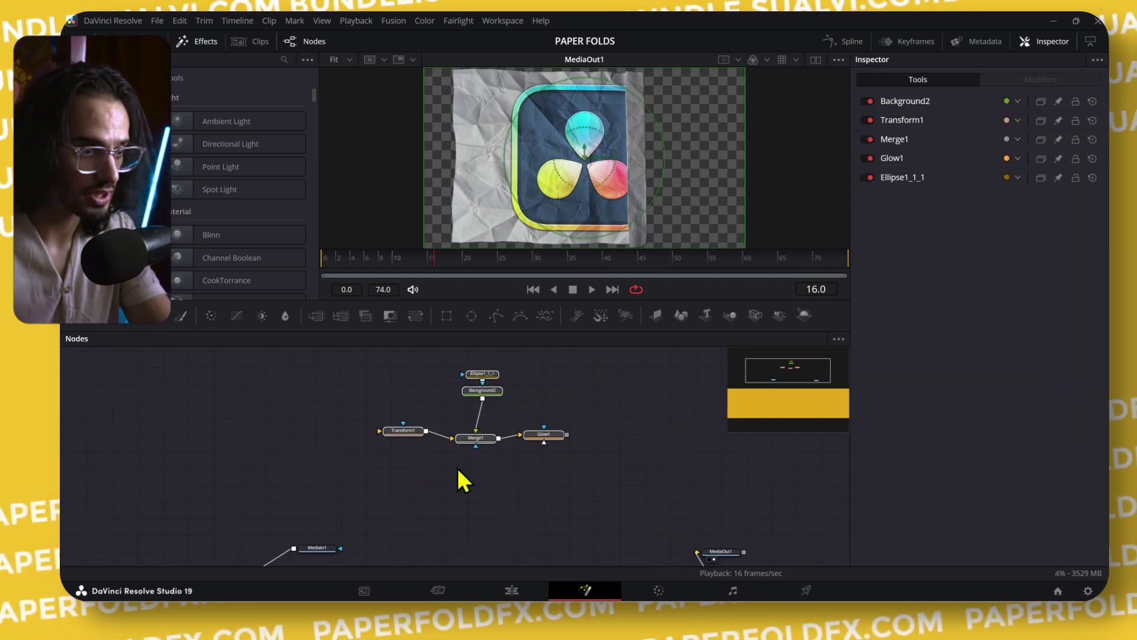
drag(619, 447, 400, 363)
click(532, 442)
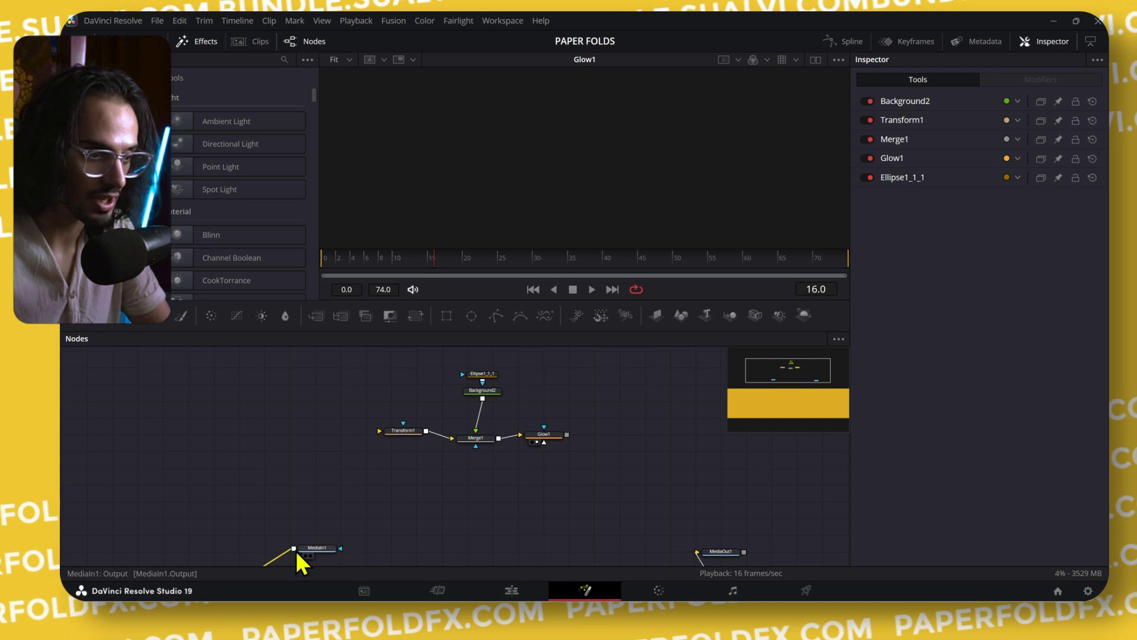
drag(297, 554, 379, 431)
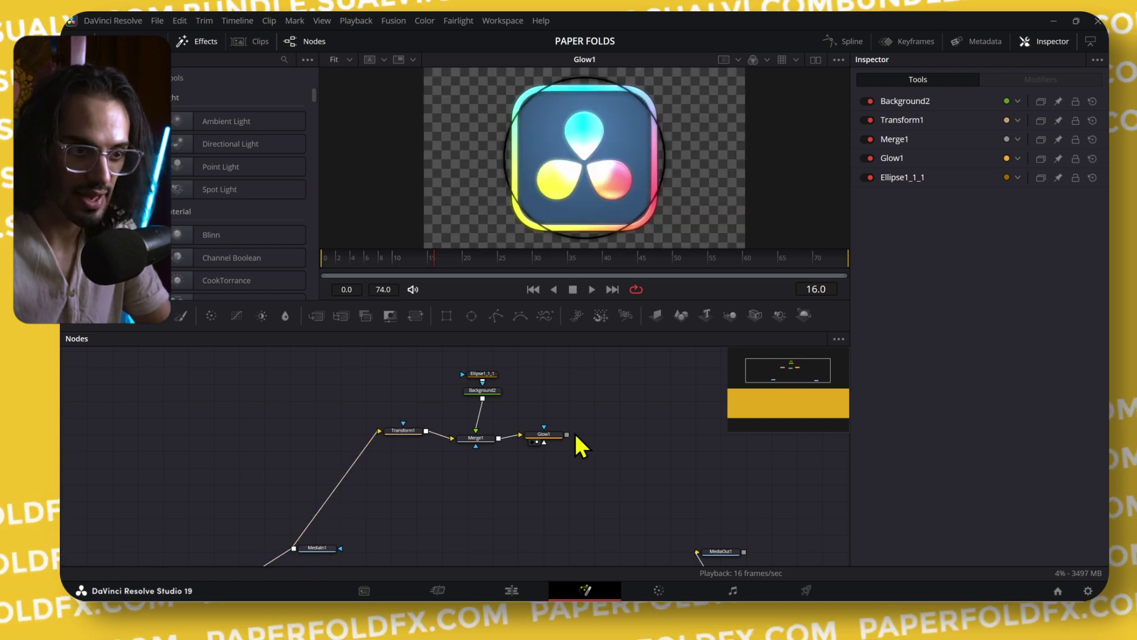
drag(569, 434, 179, 340)
- Create a macro from all the selected nodes, inspect its MediaIn1, then close it without saving
right_click(712, 415)
mouse_move(759, 259)
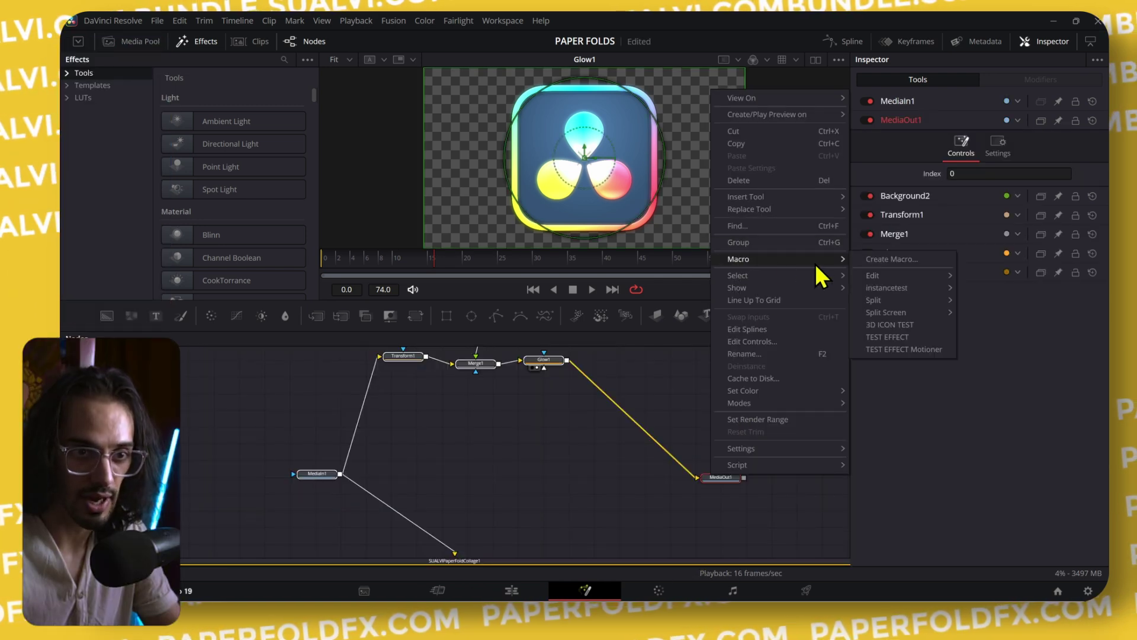
click(863, 261)
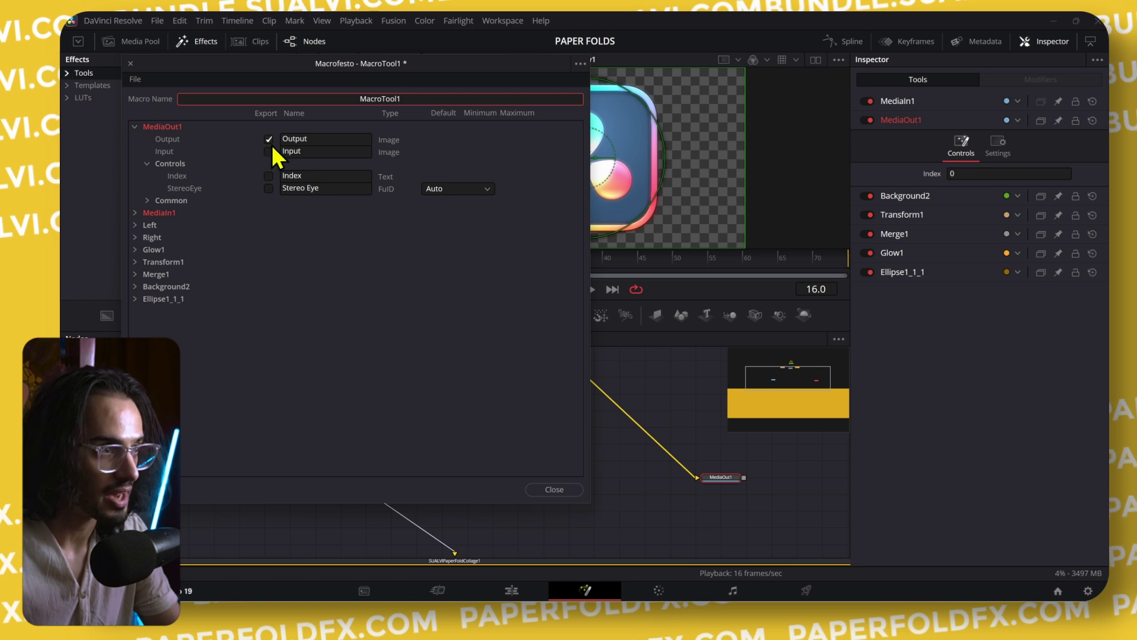
click(135, 212)
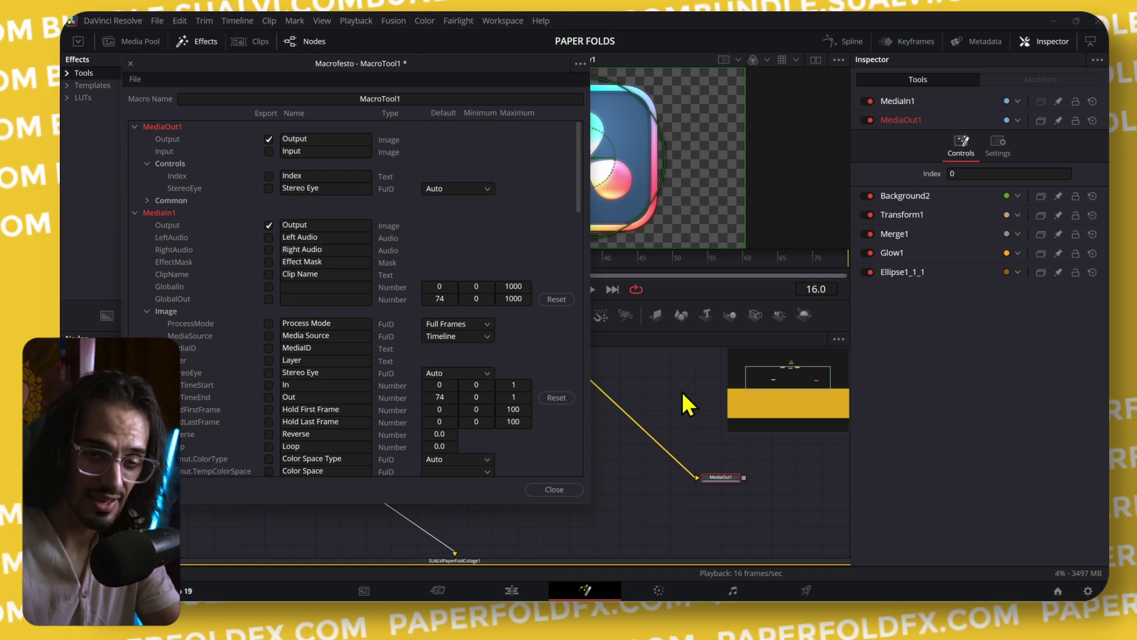
click(560, 489)
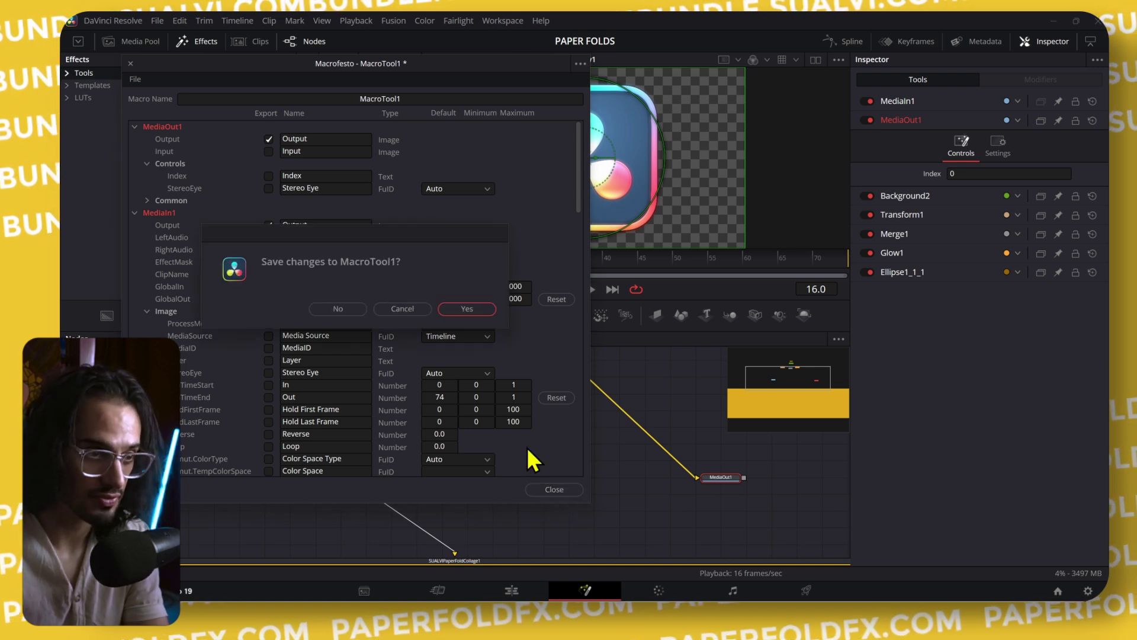
click(362, 310)
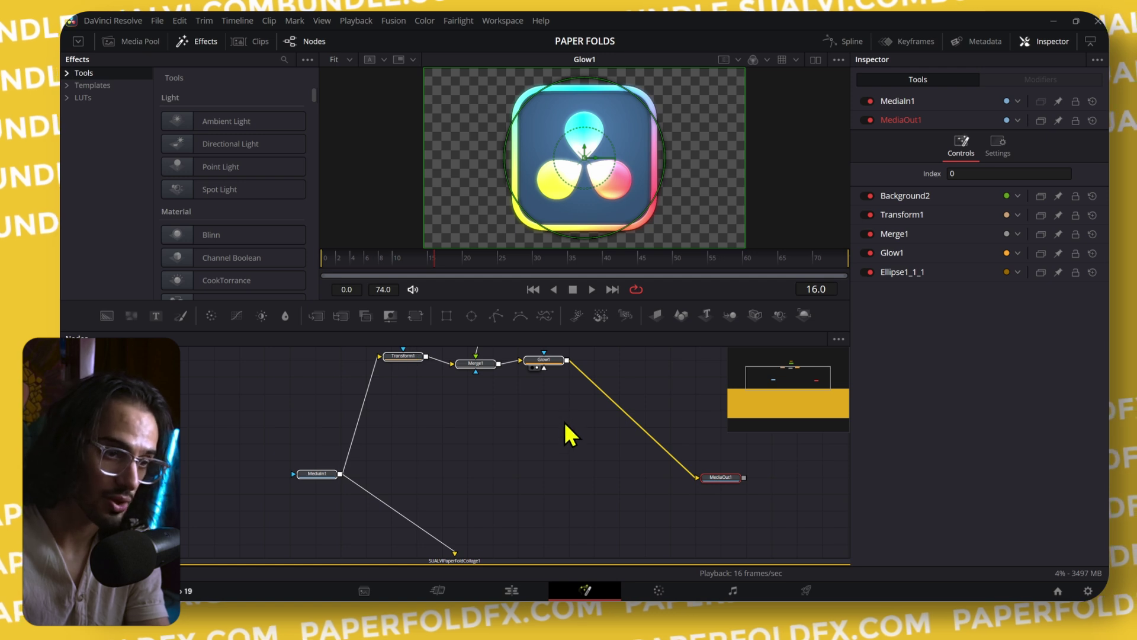
- Reselect only Transform1 through Glow1 together with the Ellipse and Background nodes
scroll(565, 439, up, 3)
click(568, 481)
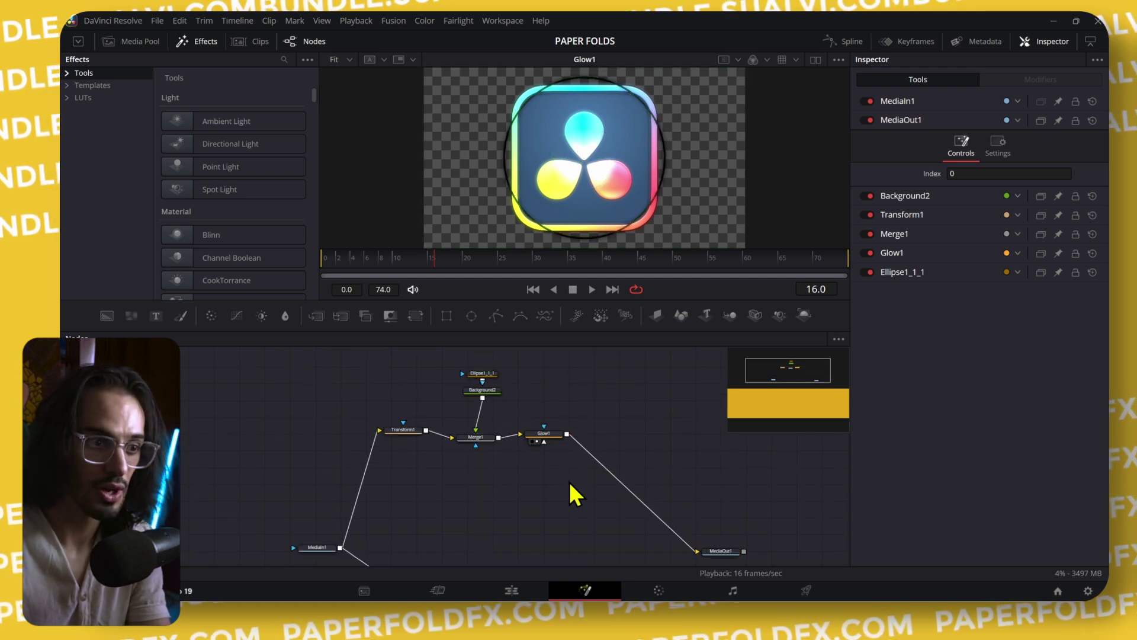
drag(625, 524, 376, 363)
right_click(413, 436)
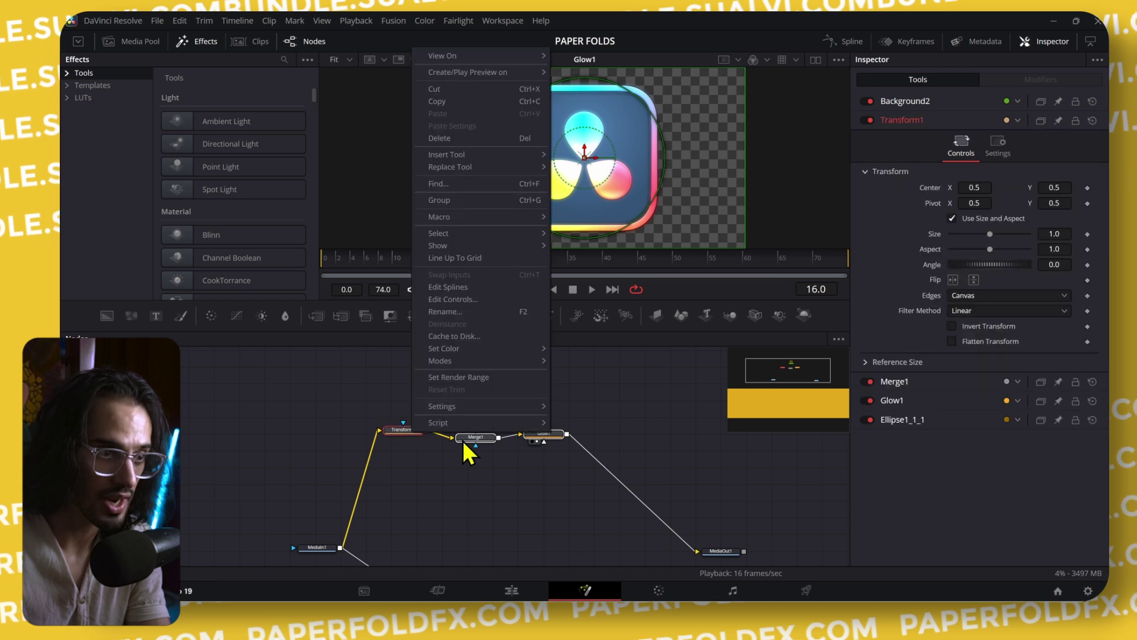
mouse_move(482, 223)
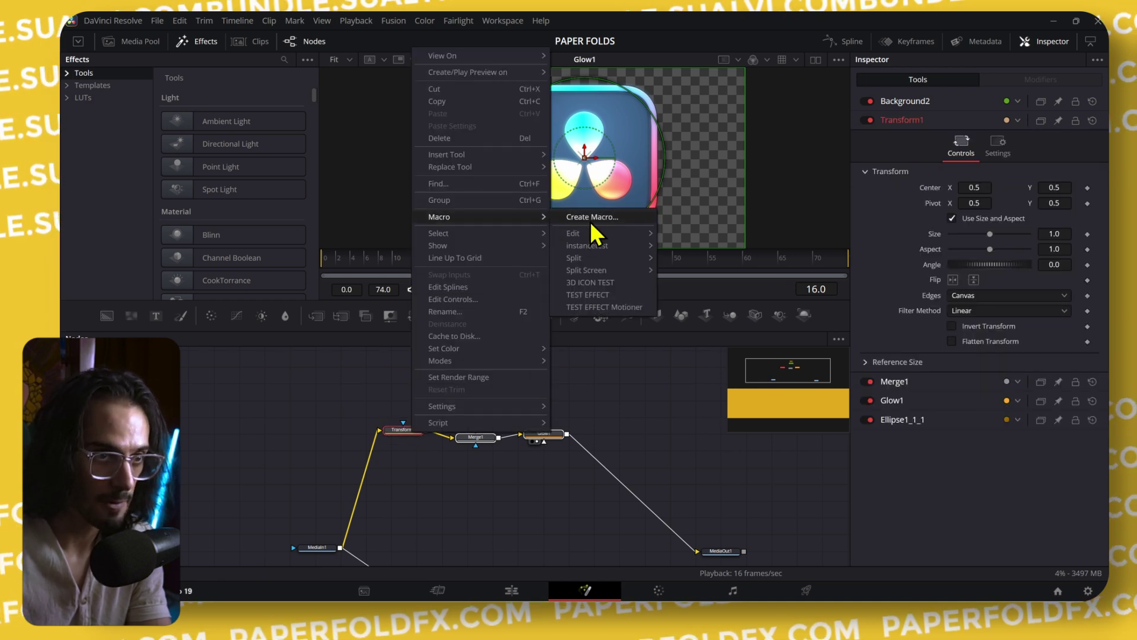
click(586, 222)
drag(407, 65, 821, 104)
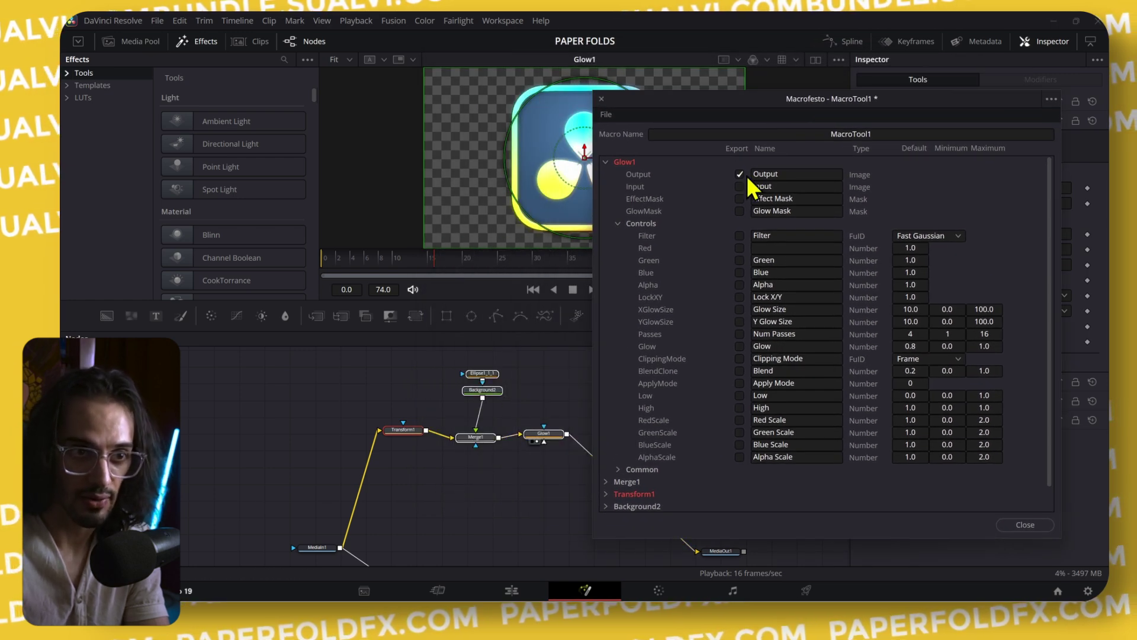
scroll(681, 344, down, 1)
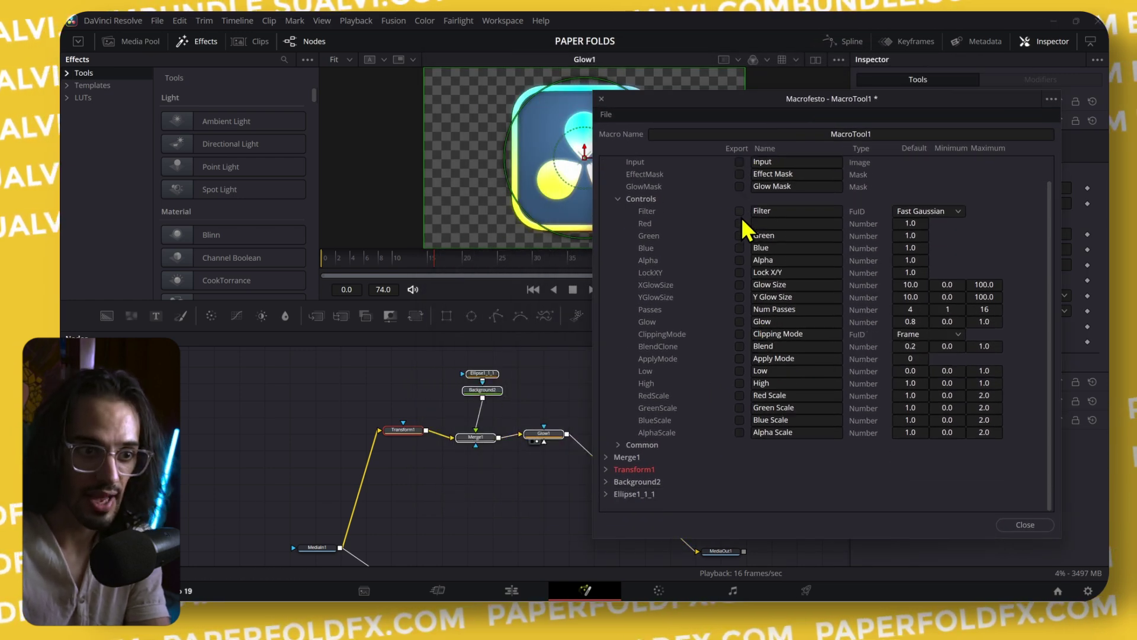
click(607, 468)
scroll(681, 415, down, 4)
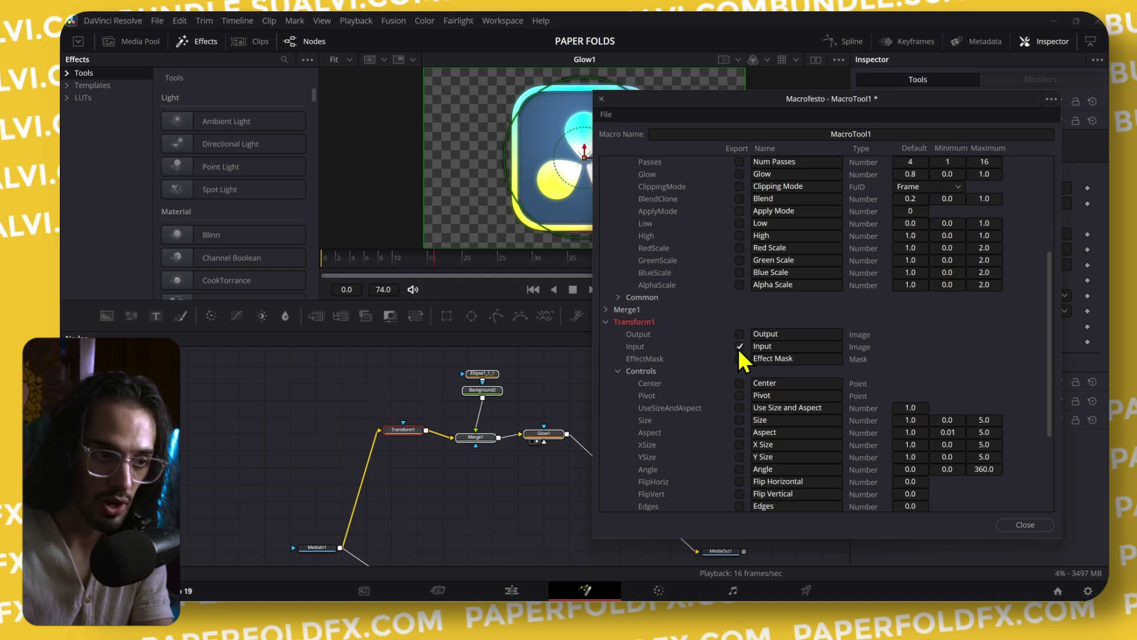
click(601, 98)
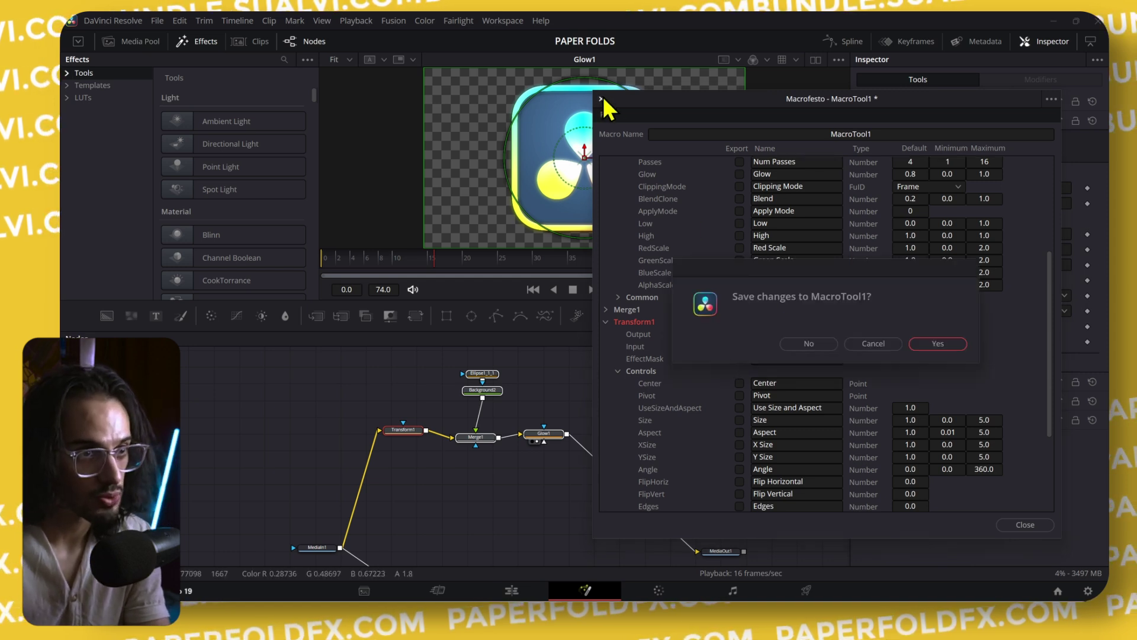
click(809, 344)
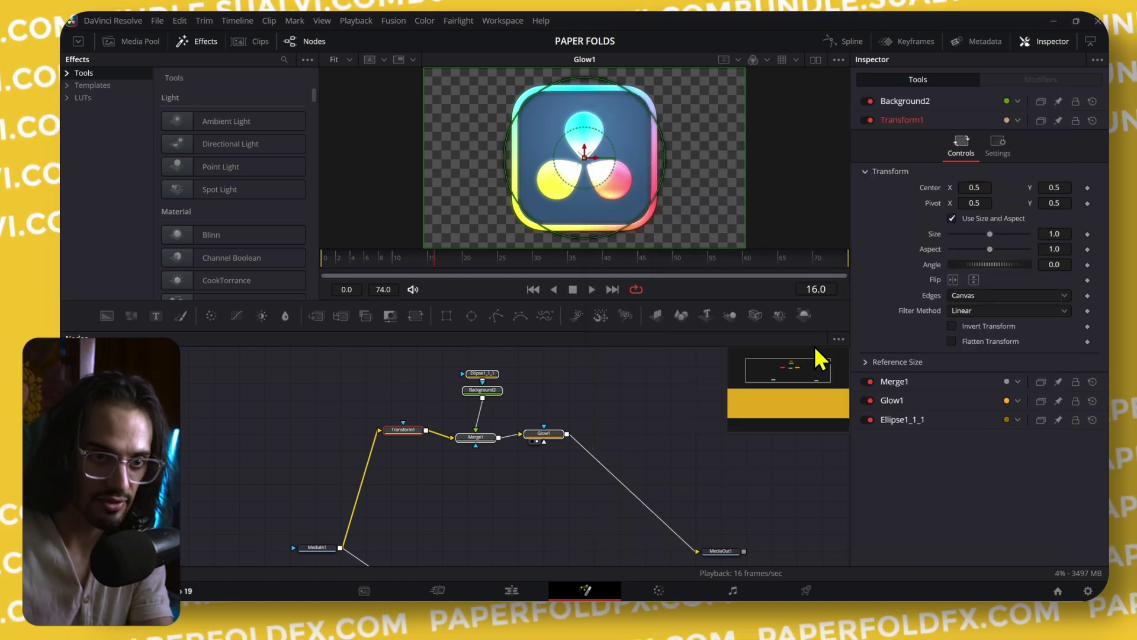
drag(665, 404, 627, 415)
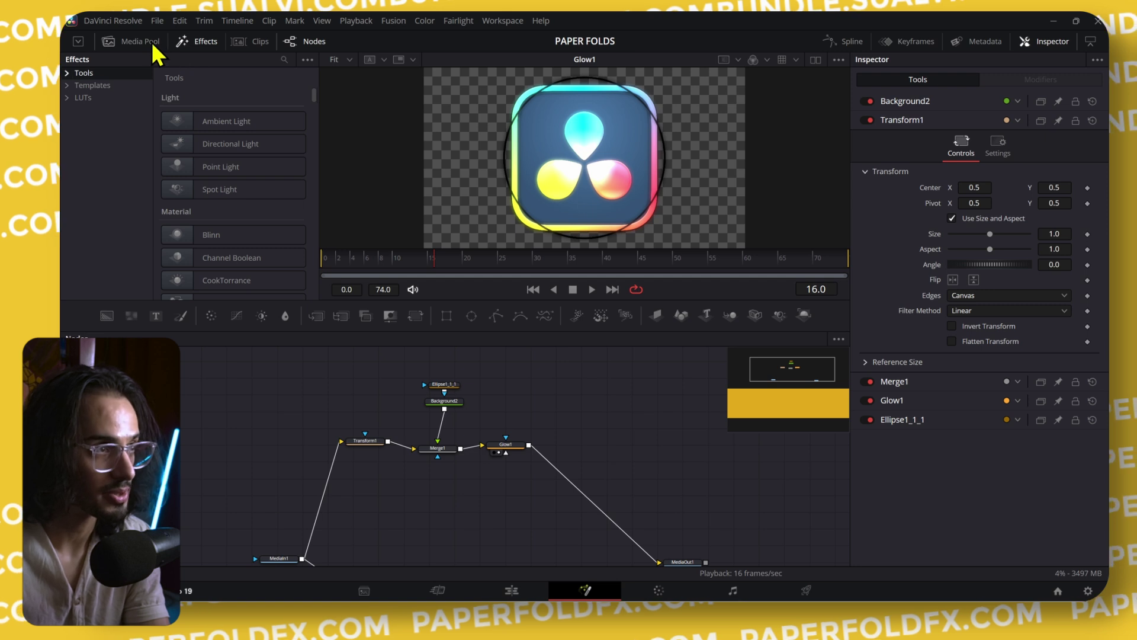
- Add the TEST TOOL EXAMPLE macro from Templates > Edit > Effects > SUALVI to the node graph
click(67, 85)
click(79, 98)
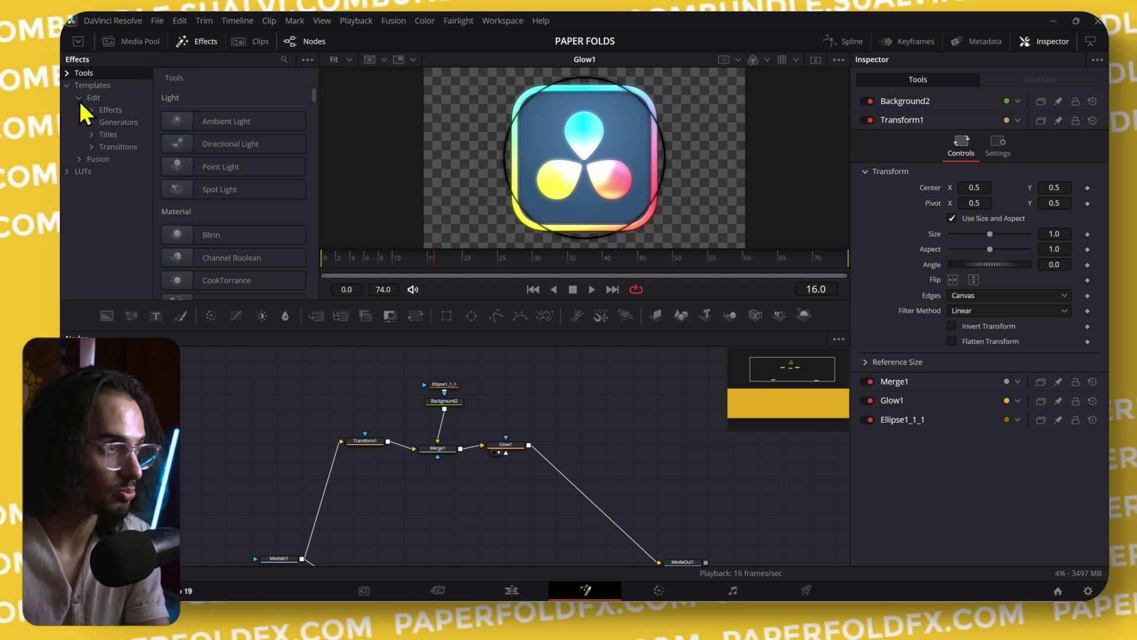
click(92, 110)
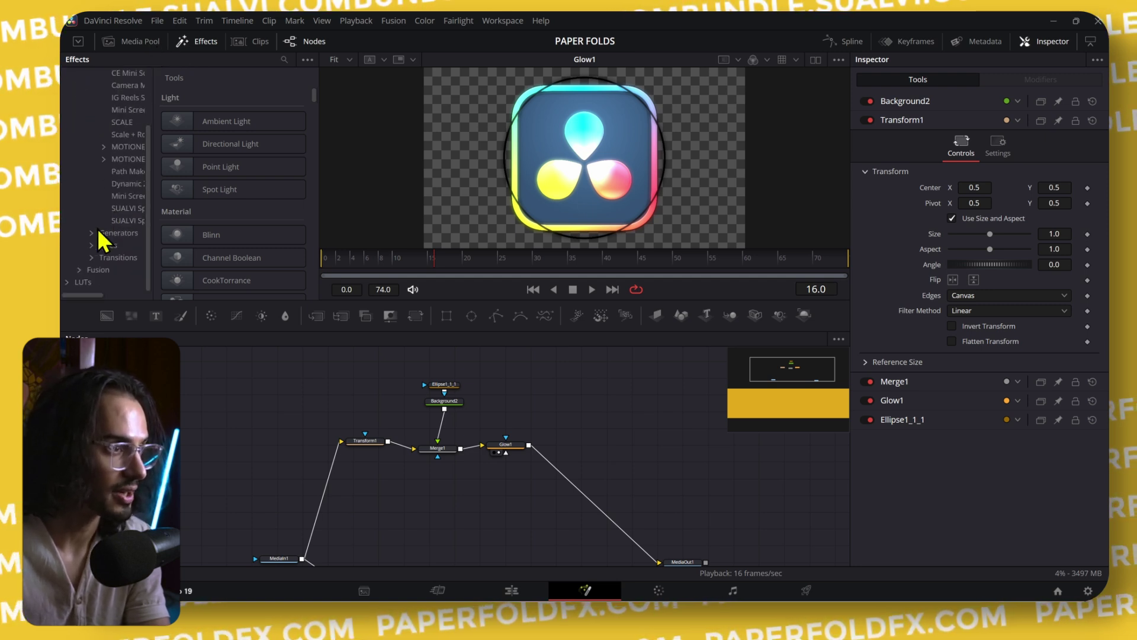
click(121, 122)
click(158, 122)
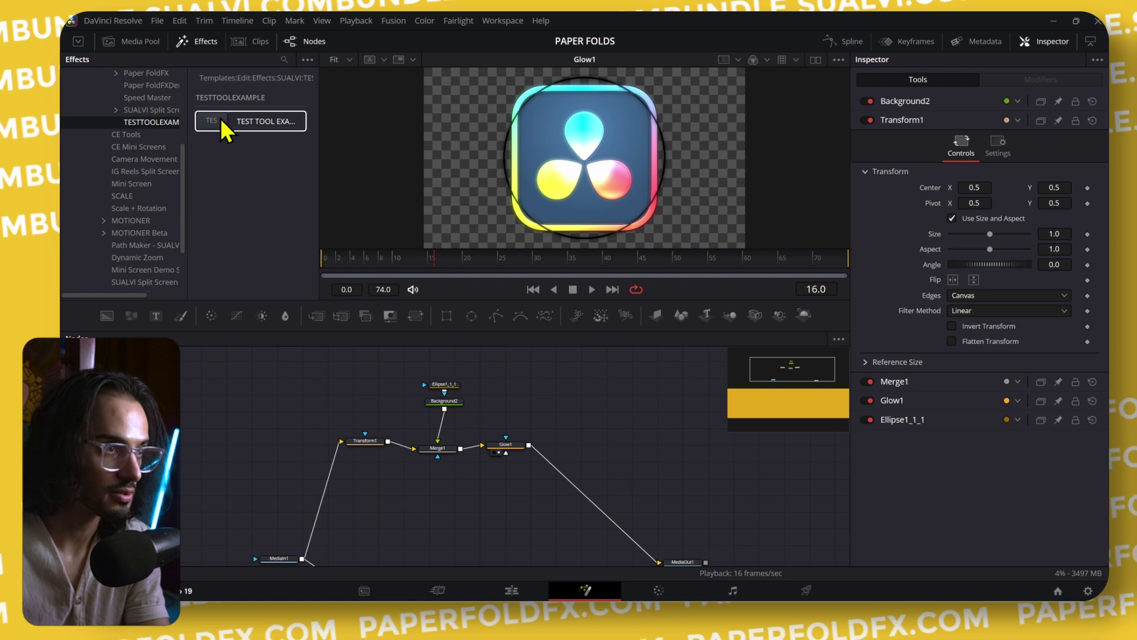
drag(223, 122, 620, 381)
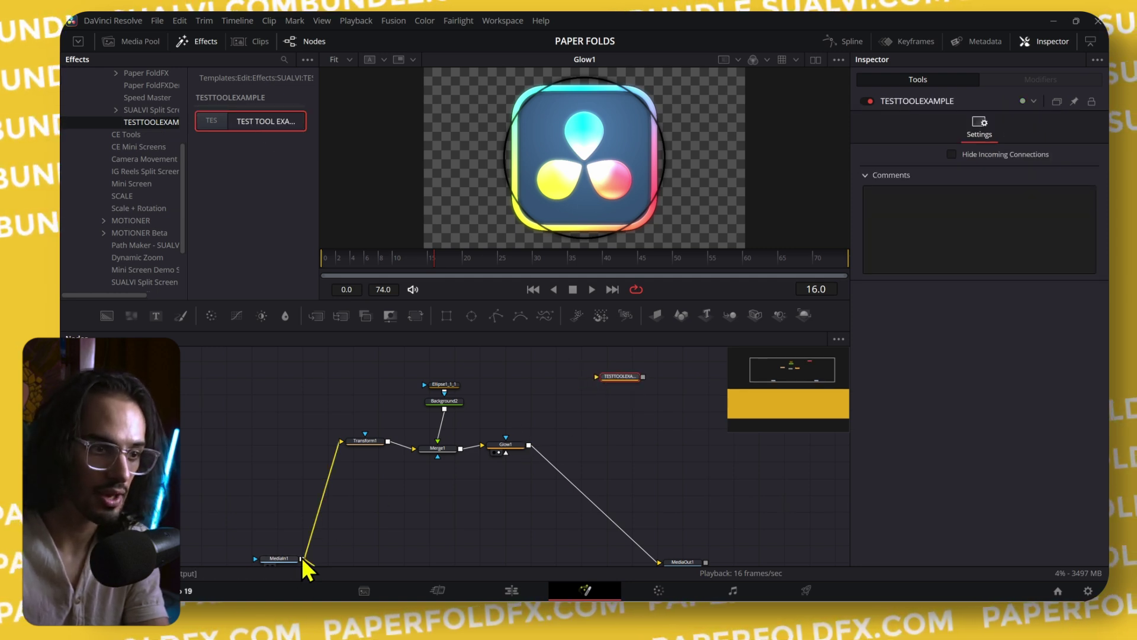
- Feed MediaIn1 into TESTTOOLEXAMPLE, view its result, then delete the node
drag(302, 558, 613, 382)
key(1)
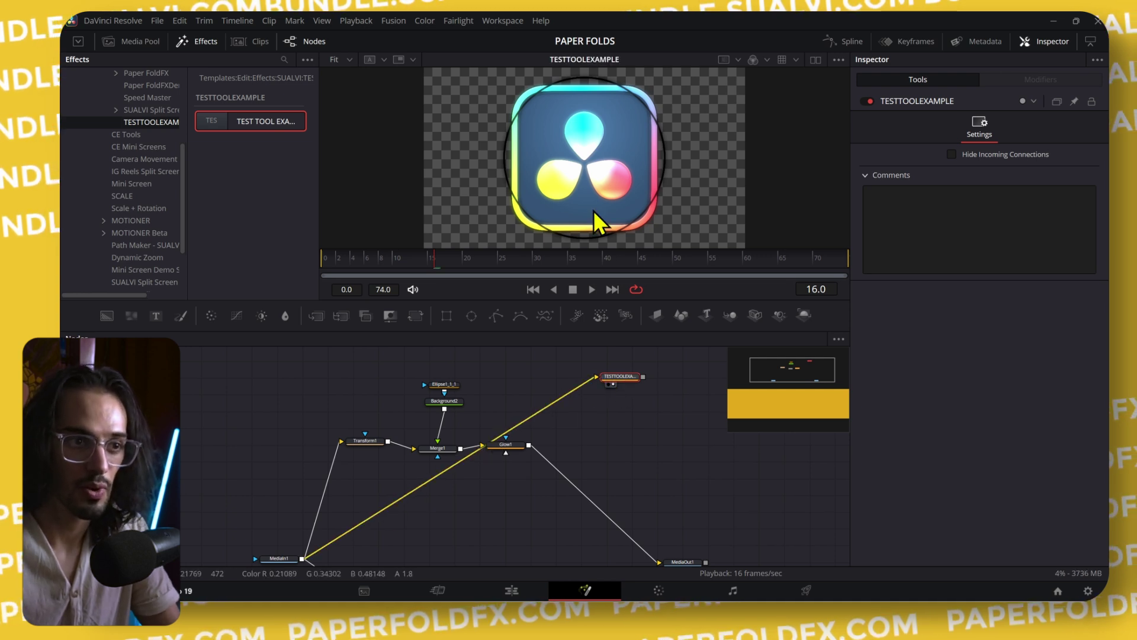
scroll(597, 403, up, 2)
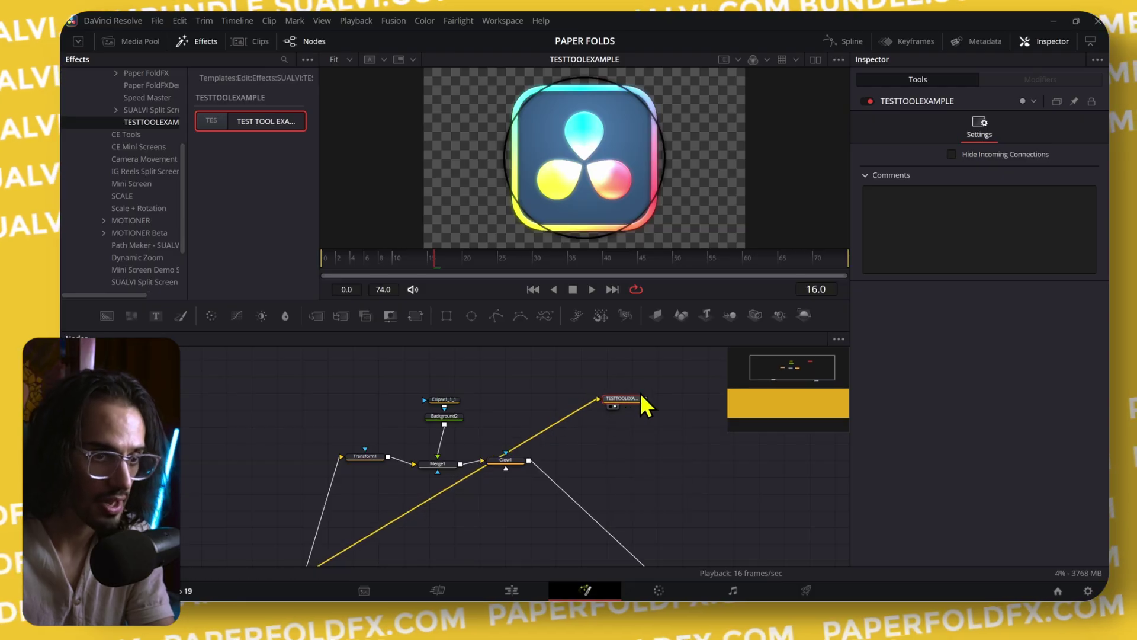
drag(646, 406, 414, 444)
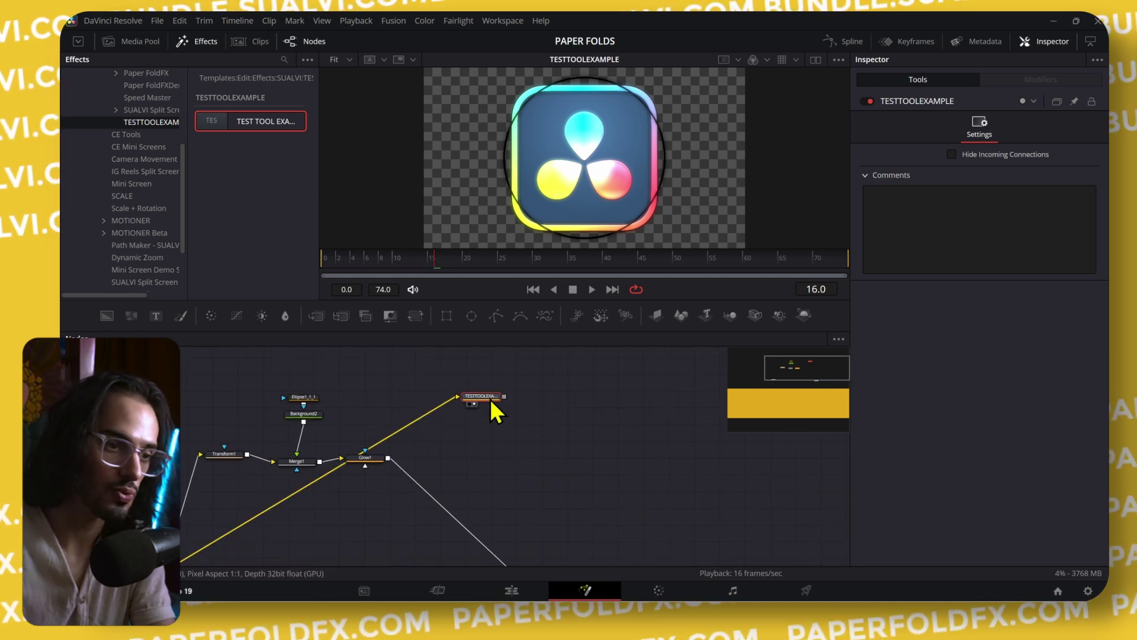
key(Delete)
- Select the test clip on the Edit timeline and remove its TEST TOOL EXAMPLE effect
click(513, 588)
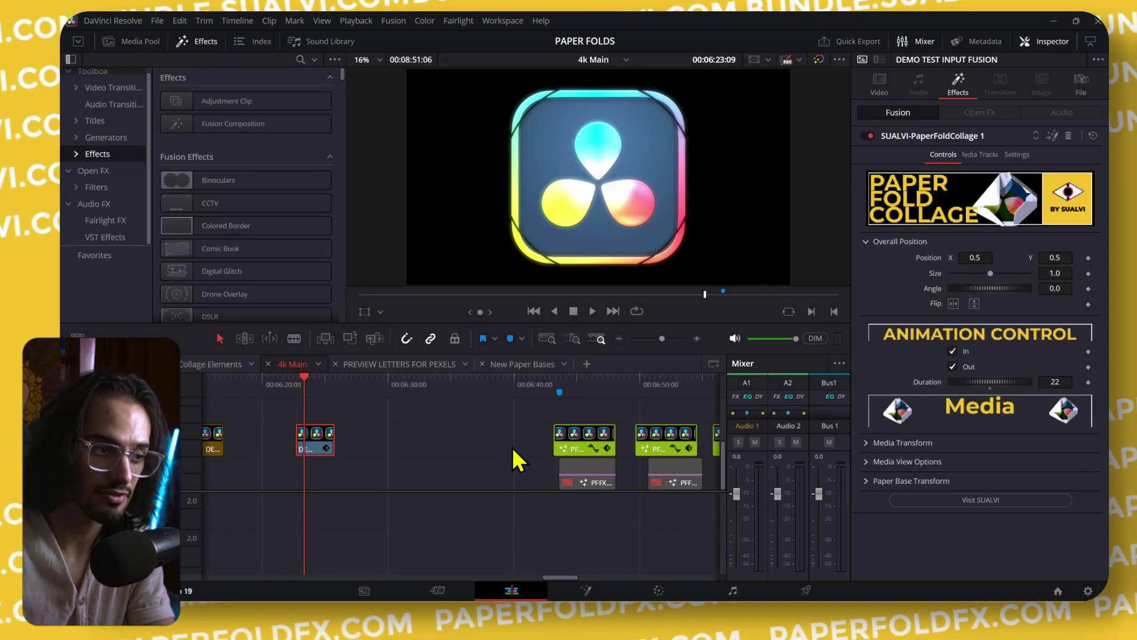
scroll(414, 414, left, 5)
click(393, 382)
click(412, 438)
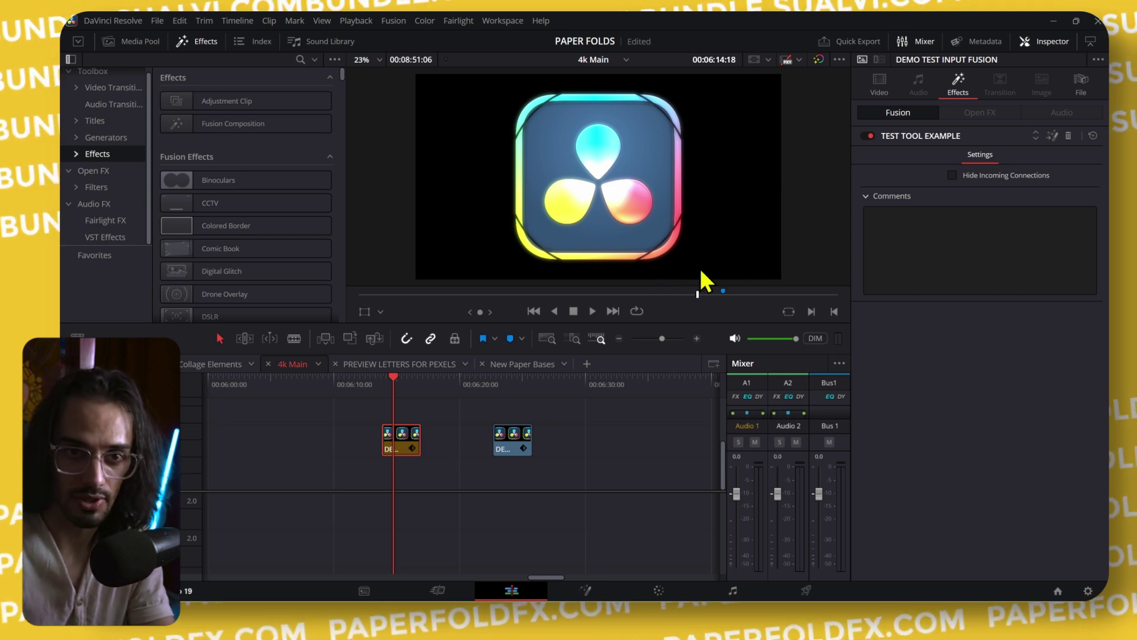
click(1068, 136)
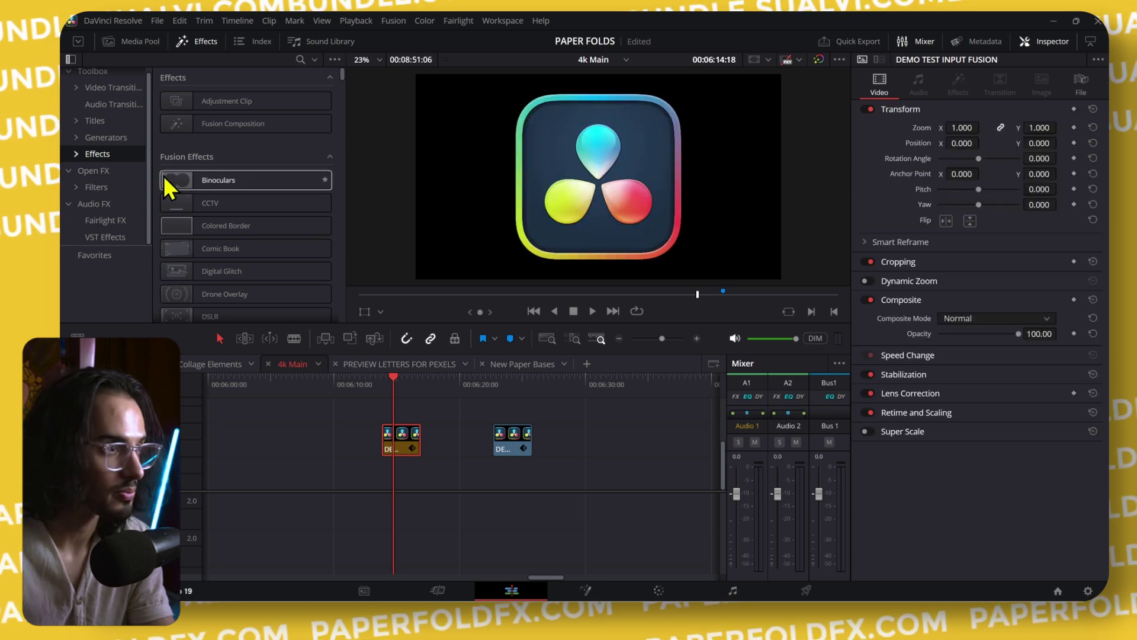
- Apply TEST TOOL EXAMPLE from the TESTTOOLEXAMPLE effect folder to the timeline clip
scroll(272, 140, down, 2)
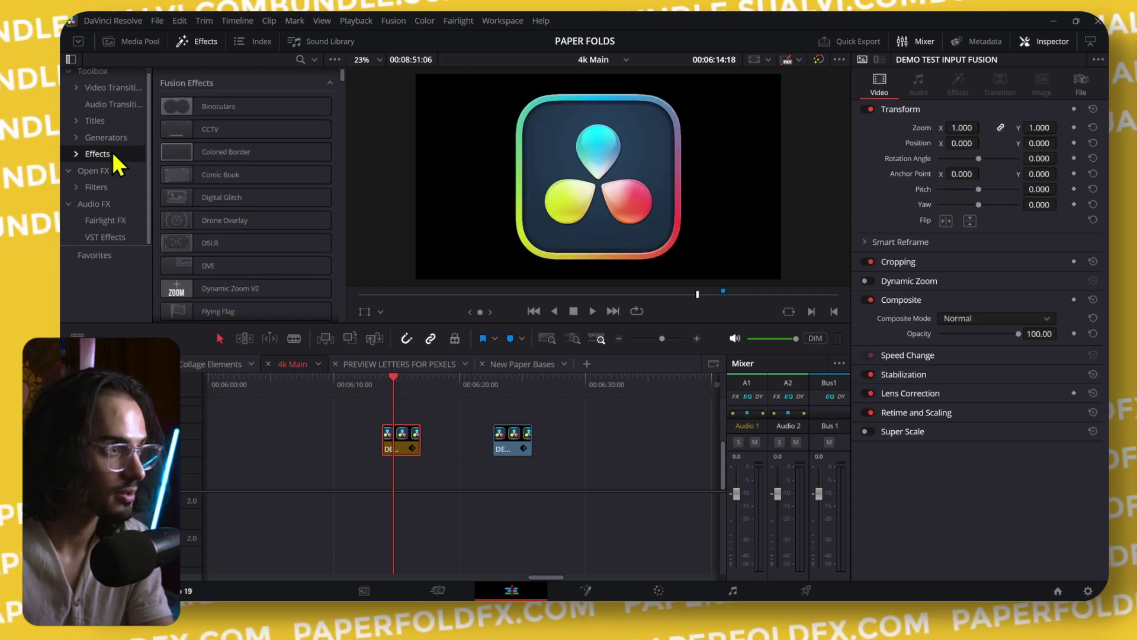
click(114, 156)
scroll(119, 171, down, 5)
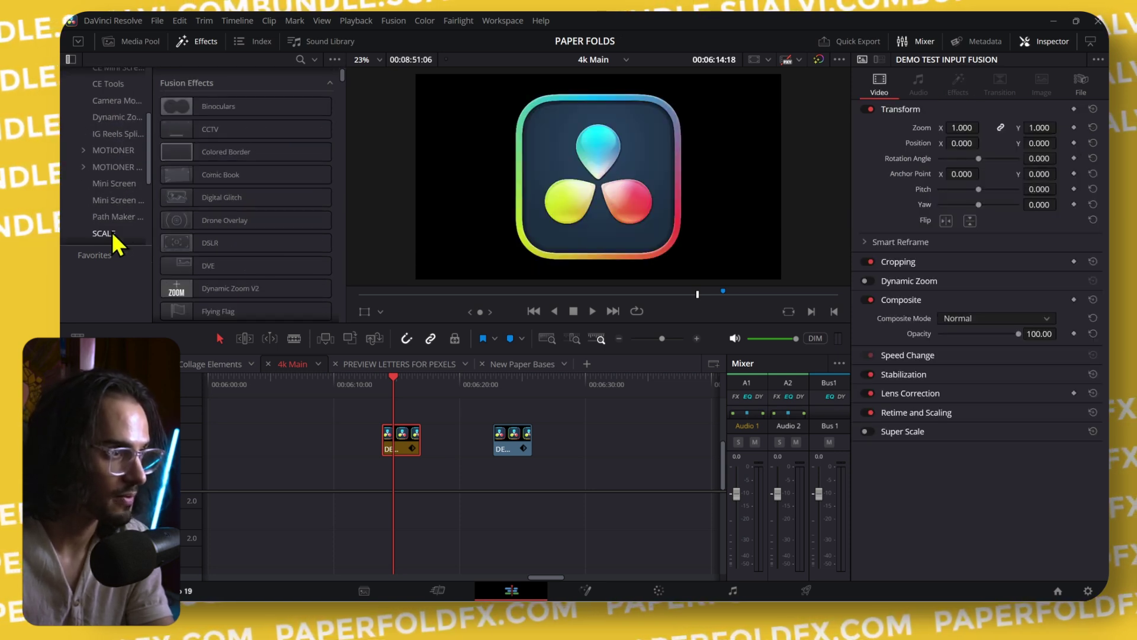
scroll(114, 237, down, 3)
click(120, 190)
drag(254, 104, 399, 433)
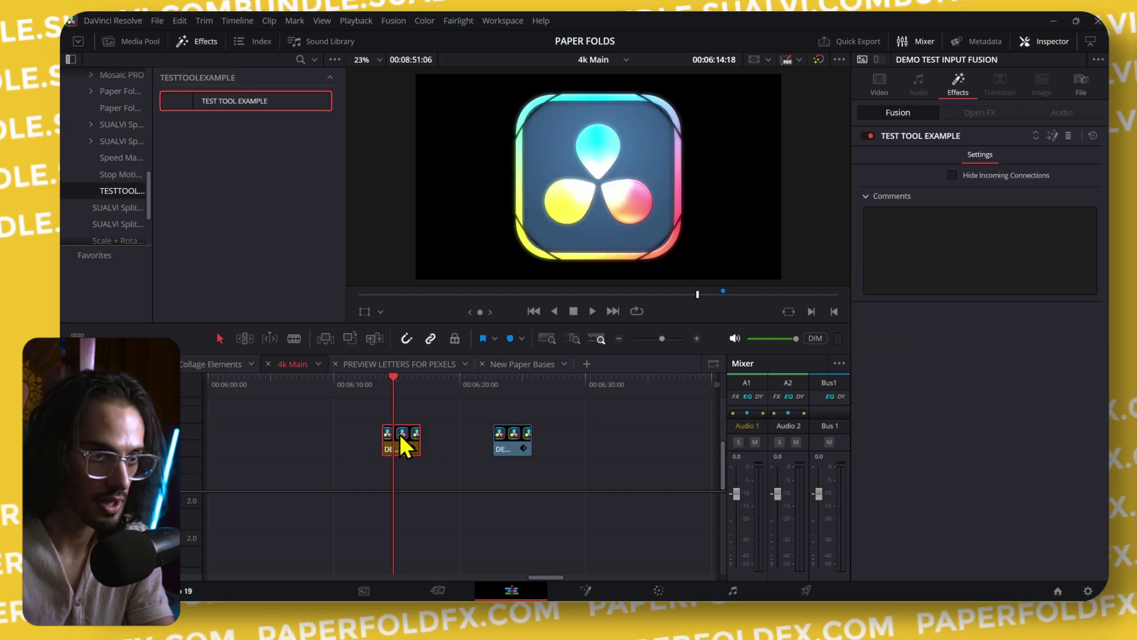
- Select the second test clip and open its composition on the Fusion page
click(514, 383)
click(517, 436)
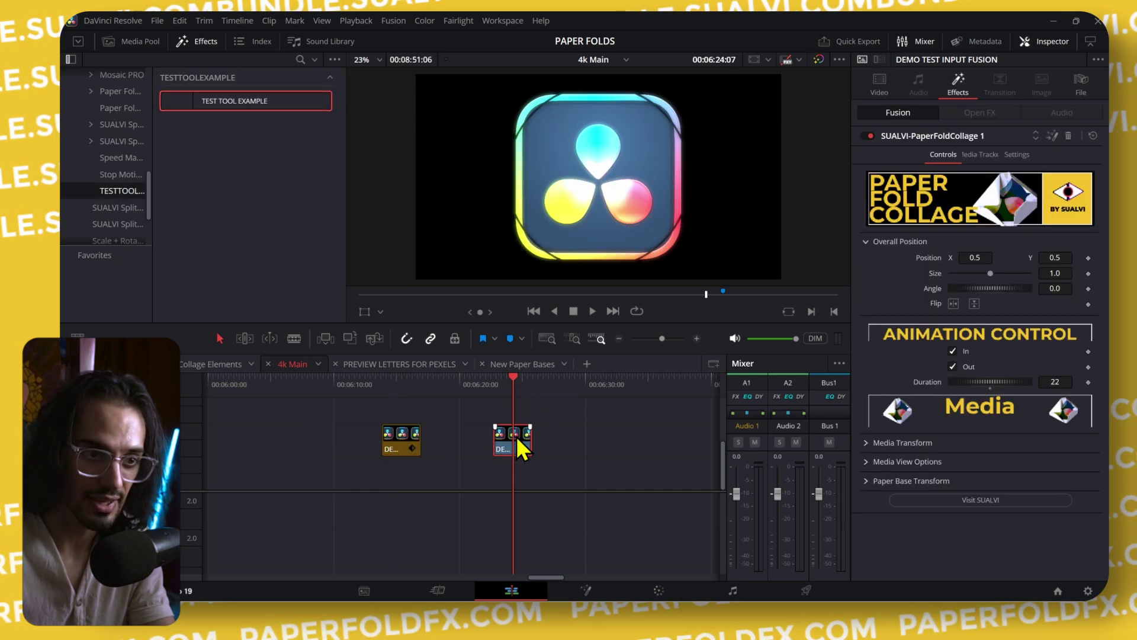
click(1053, 136)
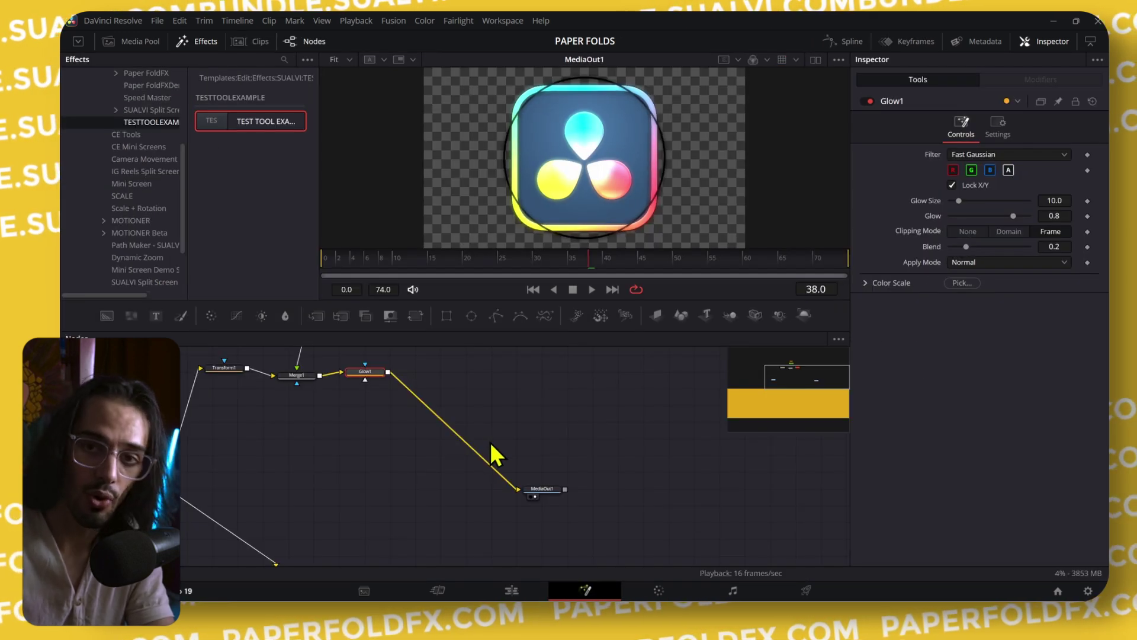
scroll(490, 442, down, 5)
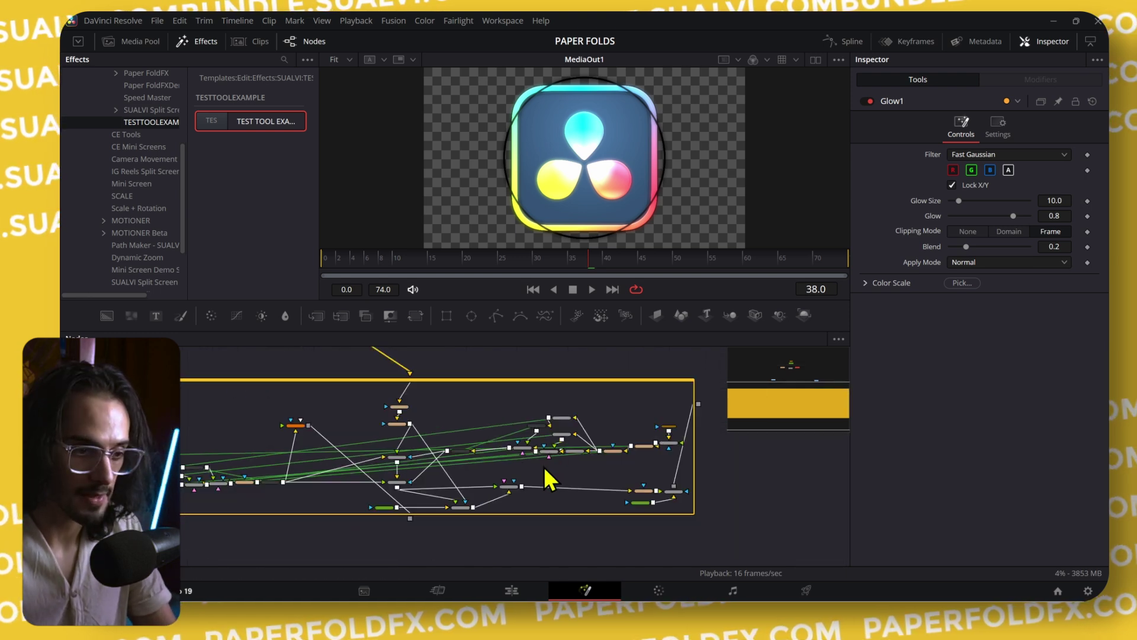
scroll(543, 467, up, 2)
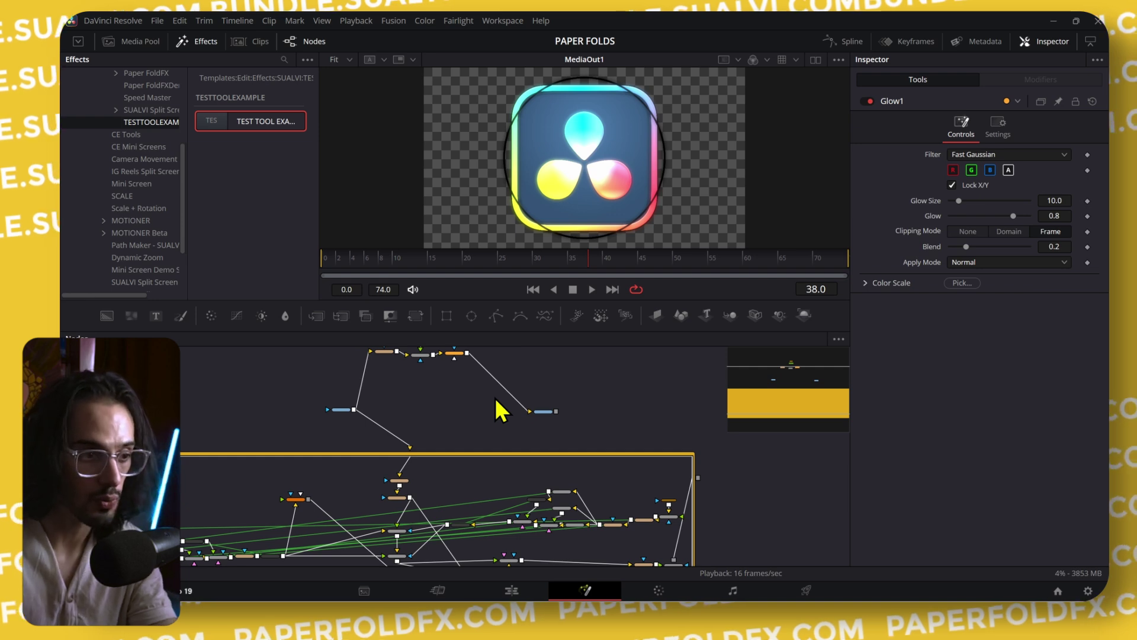
scroll(497, 412, down, 3)
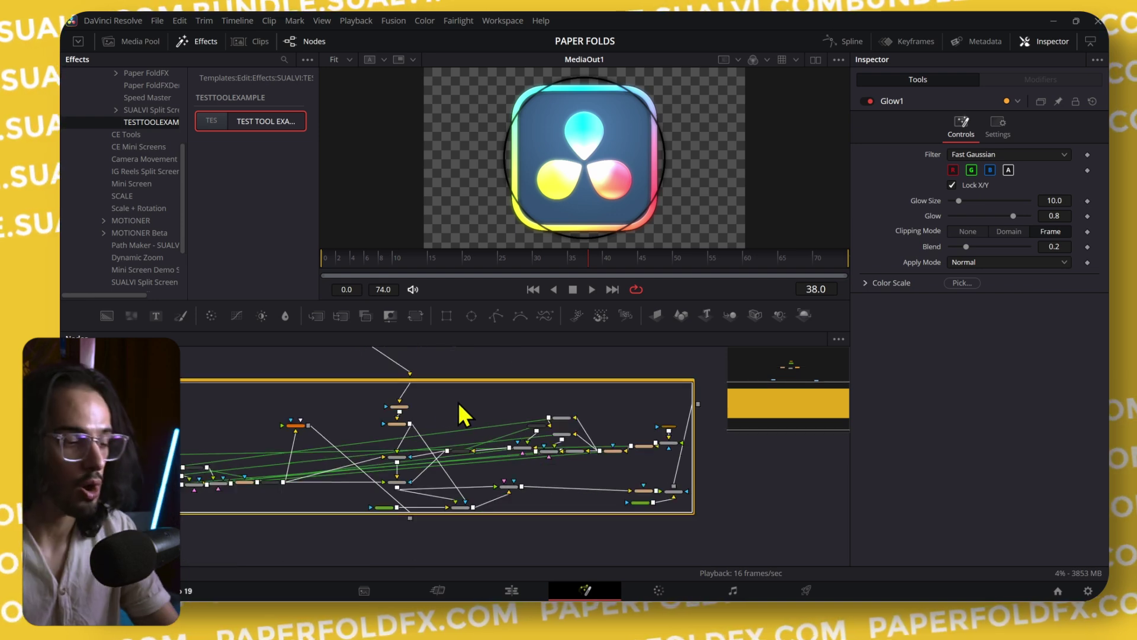
scroll(379, 412, up, 3)
scroll(468, 416, down, 3)
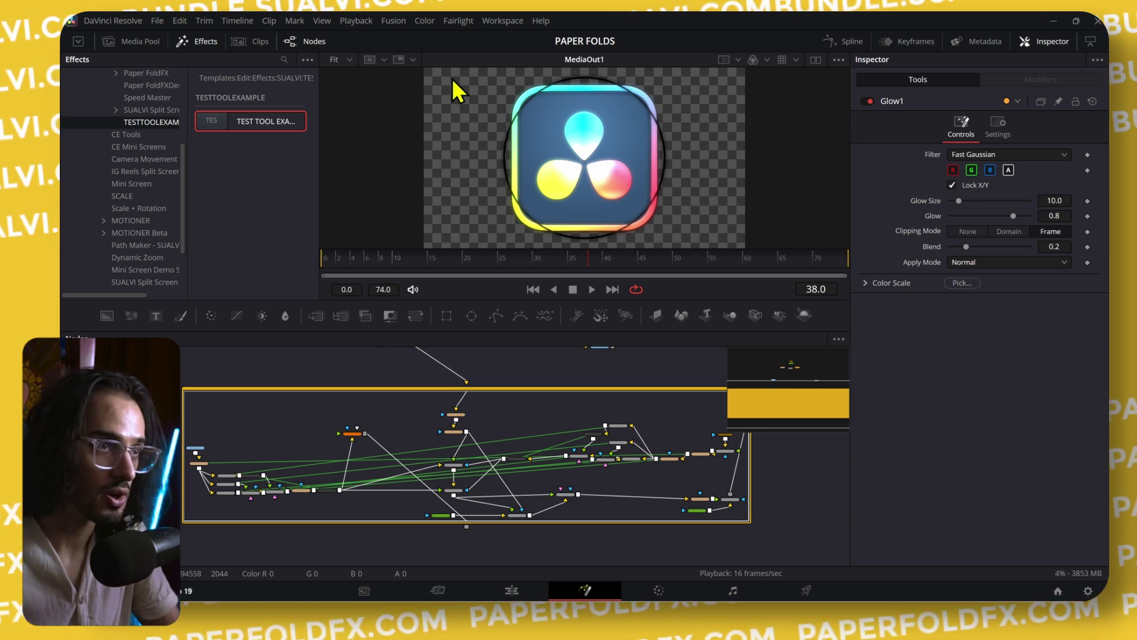
- Select the SUALVIPaperFoldCollage1 group, use Settings > Save As, and zoom into its nodes
click(394, 21)
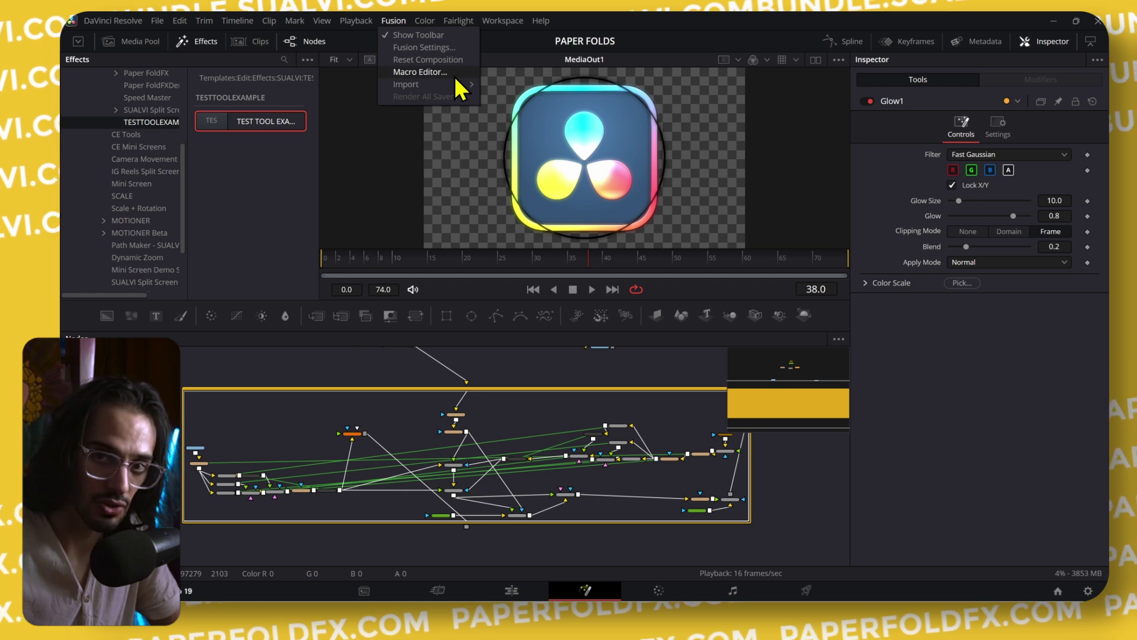
click(622, 436)
click(616, 391)
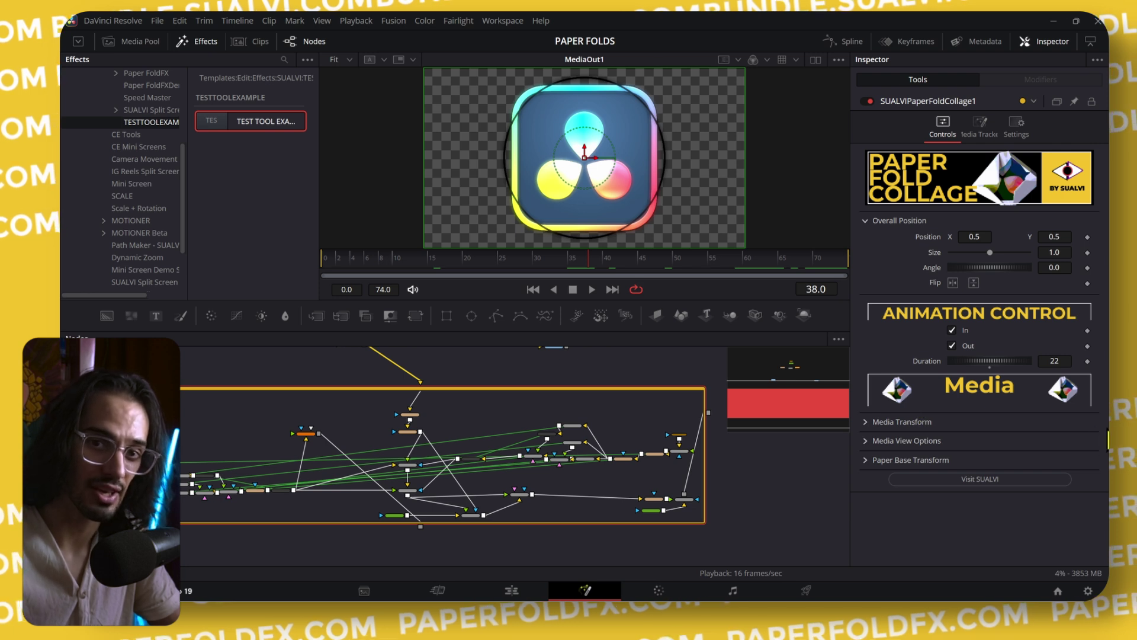
right_click(427, 399)
mouse_move(468, 383)
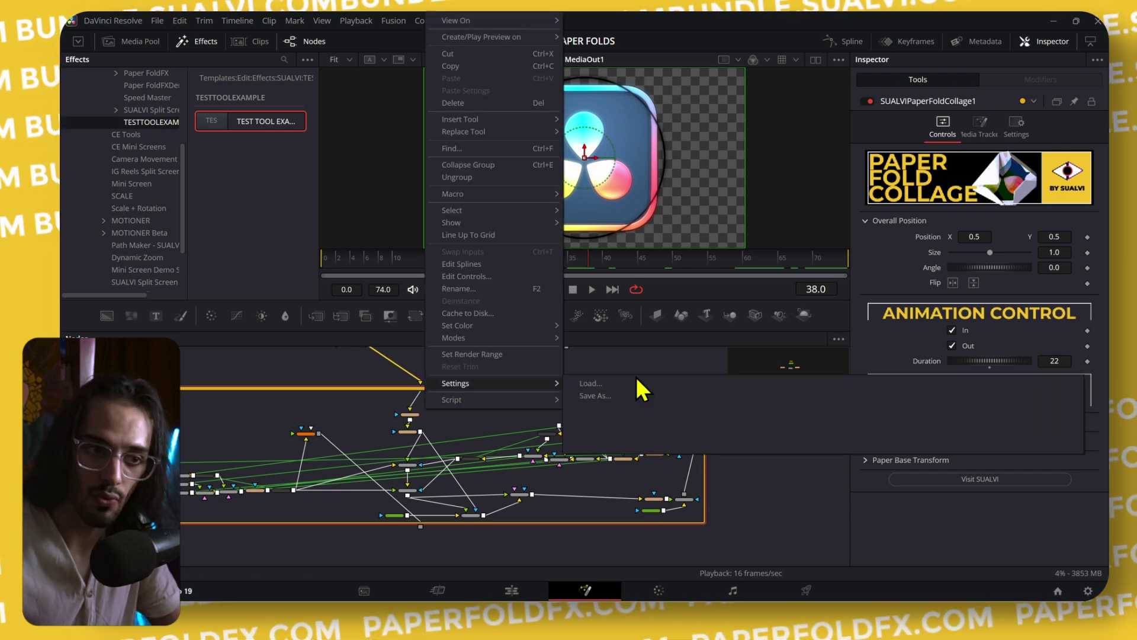
click(495, 457)
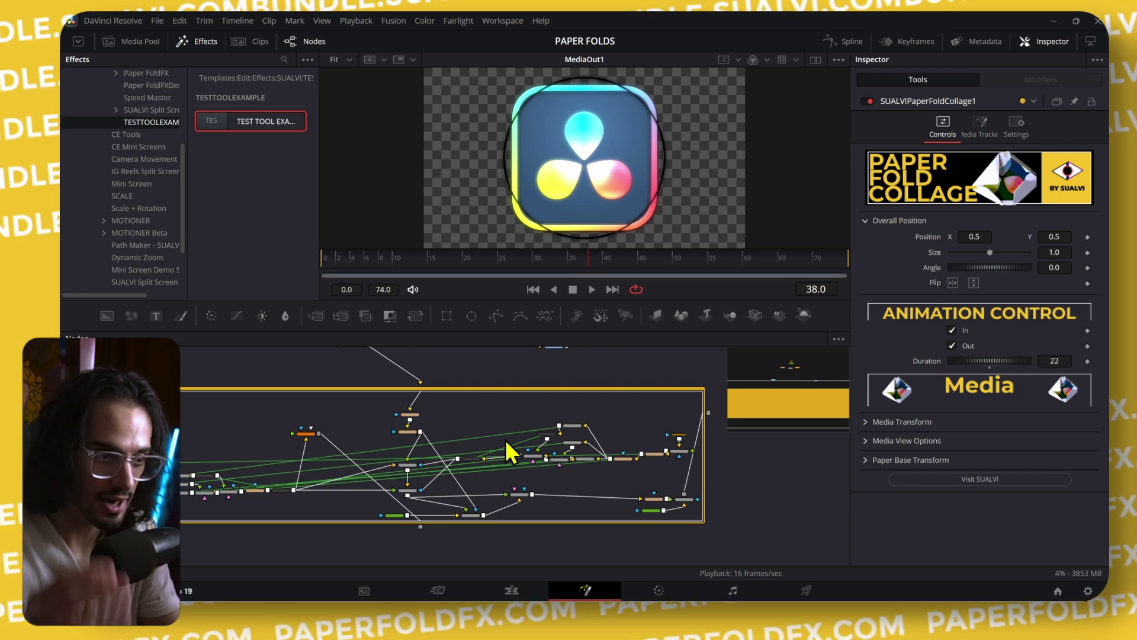
scroll(462, 408, up, 3)
scroll(399, 427, up, 3)
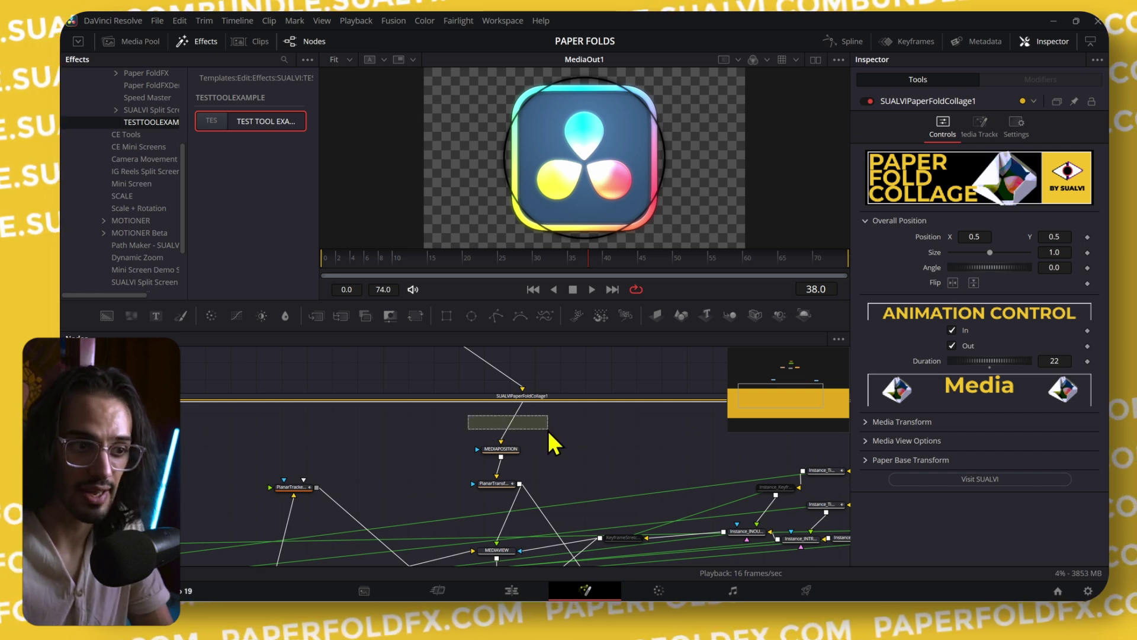
- Add a MediaIn2 node via the 'mediain' tool search and connect it to MEDIAPOSITION
key(shift+space)
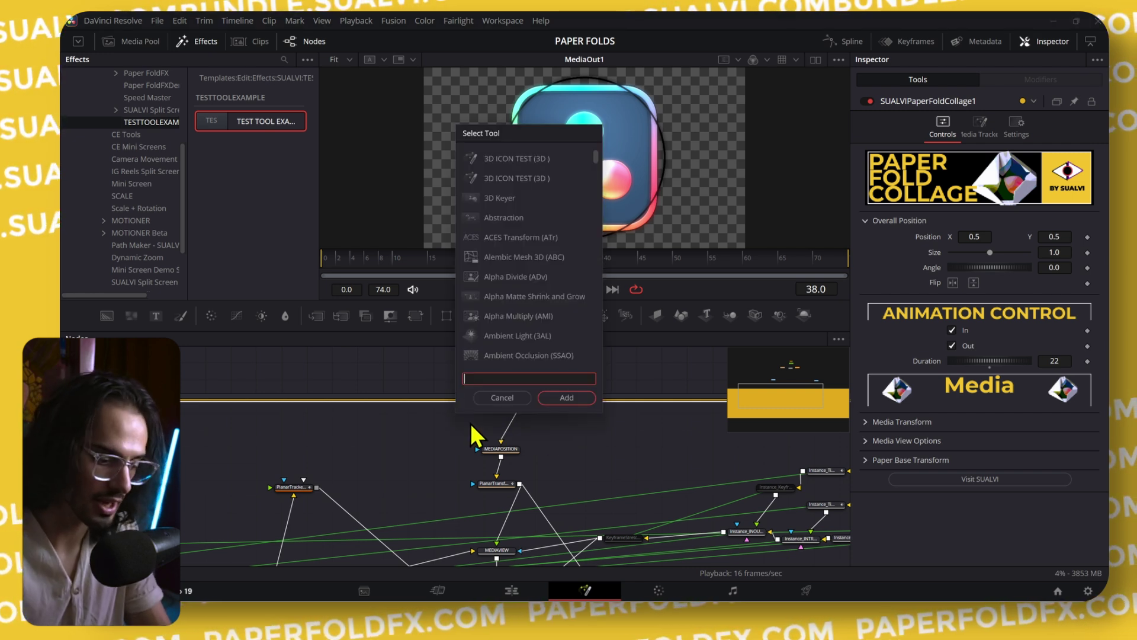
text(mediain)
key(Return)
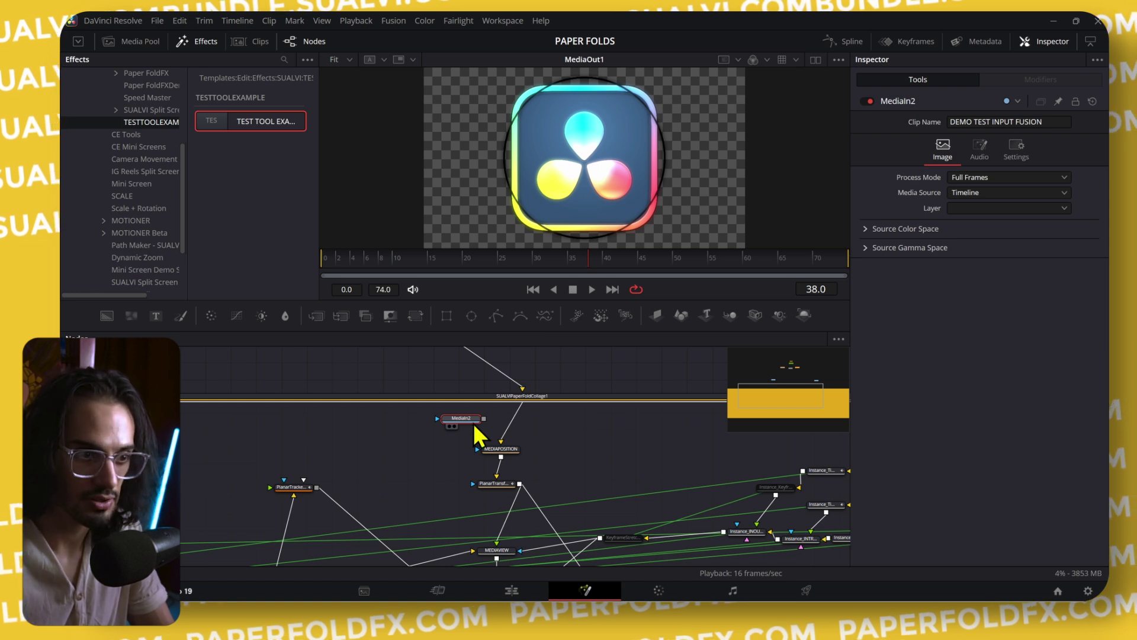
drag(484, 418, 505, 453)
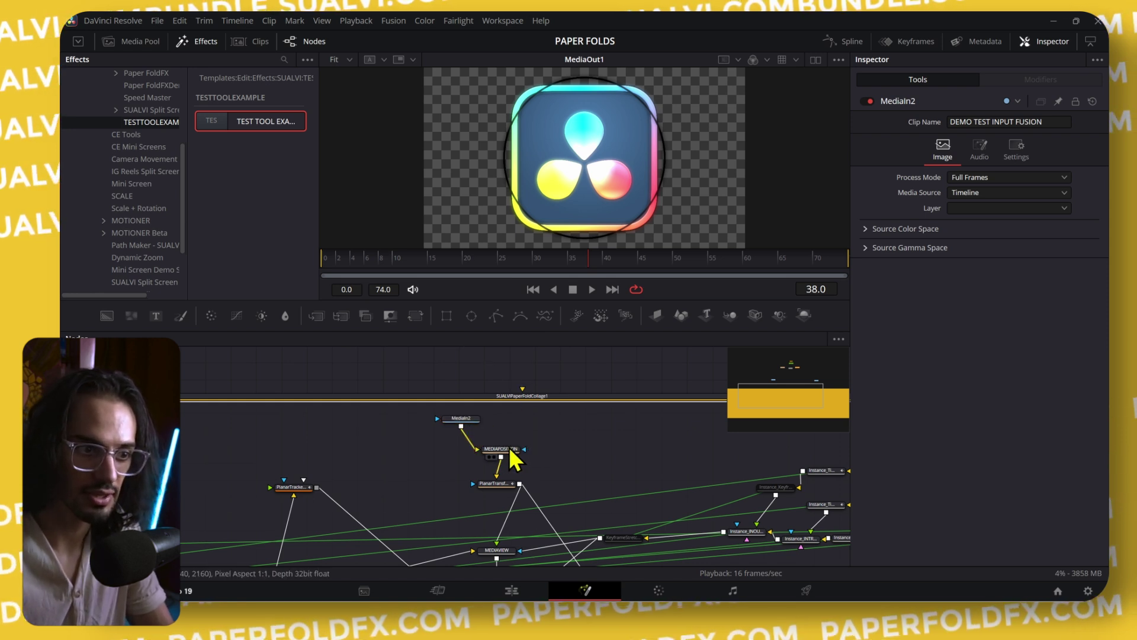
- Clear the node selection, then select the PaperFoldCollage group from the graph's context menu
click(515, 431)
scroll(516, 438, down, 3)
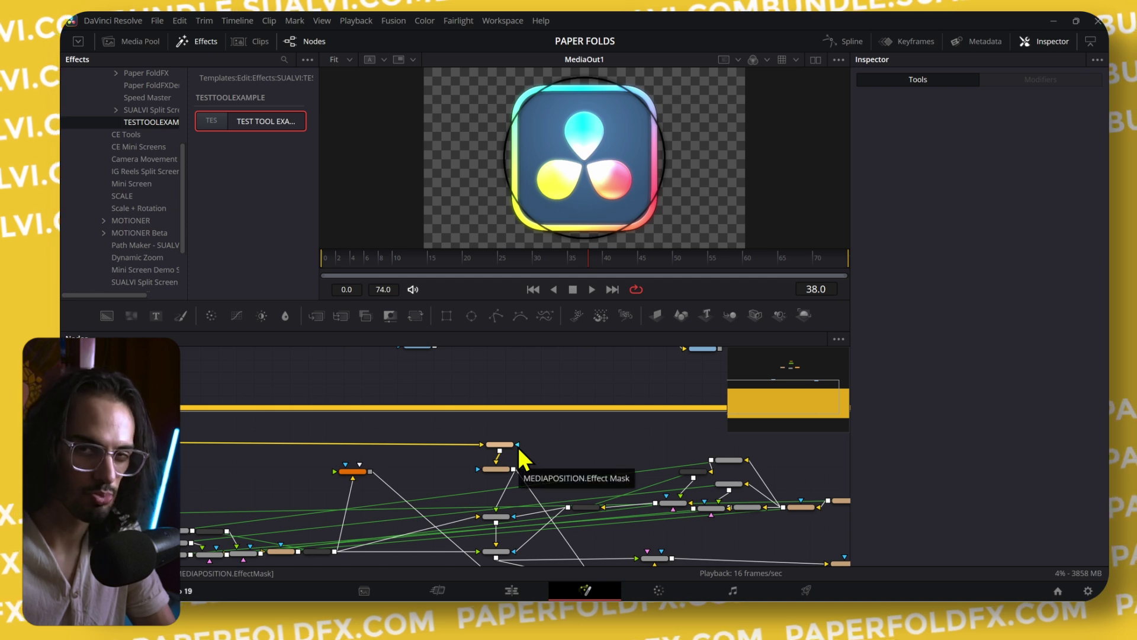
scroll(472, 355, up, 2)
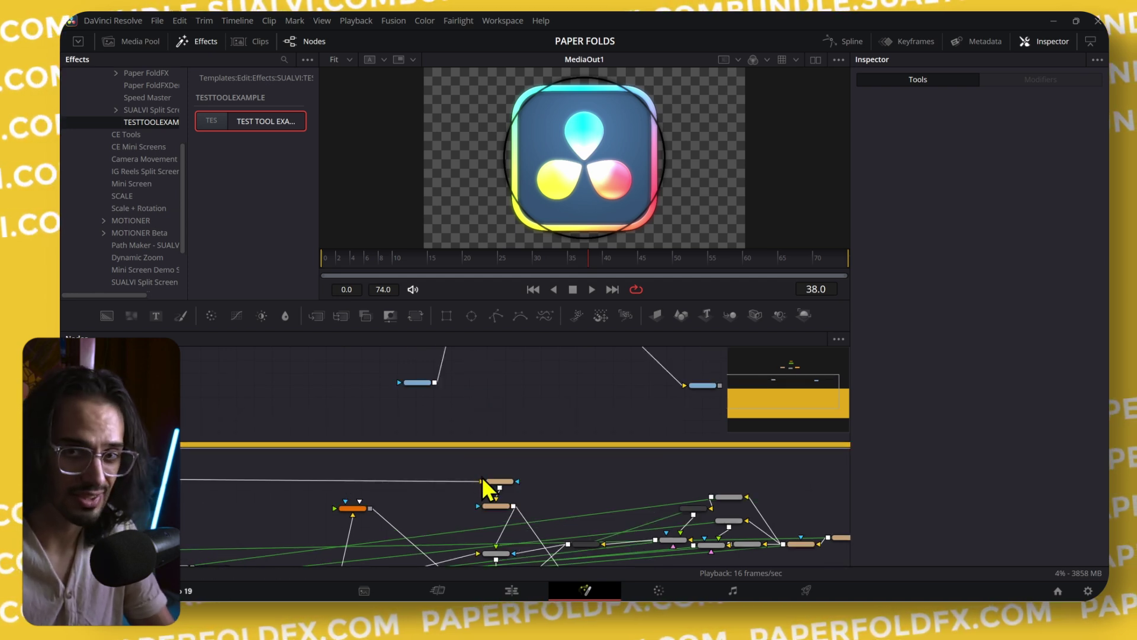
right_click(549, 447)
click(552, 461)
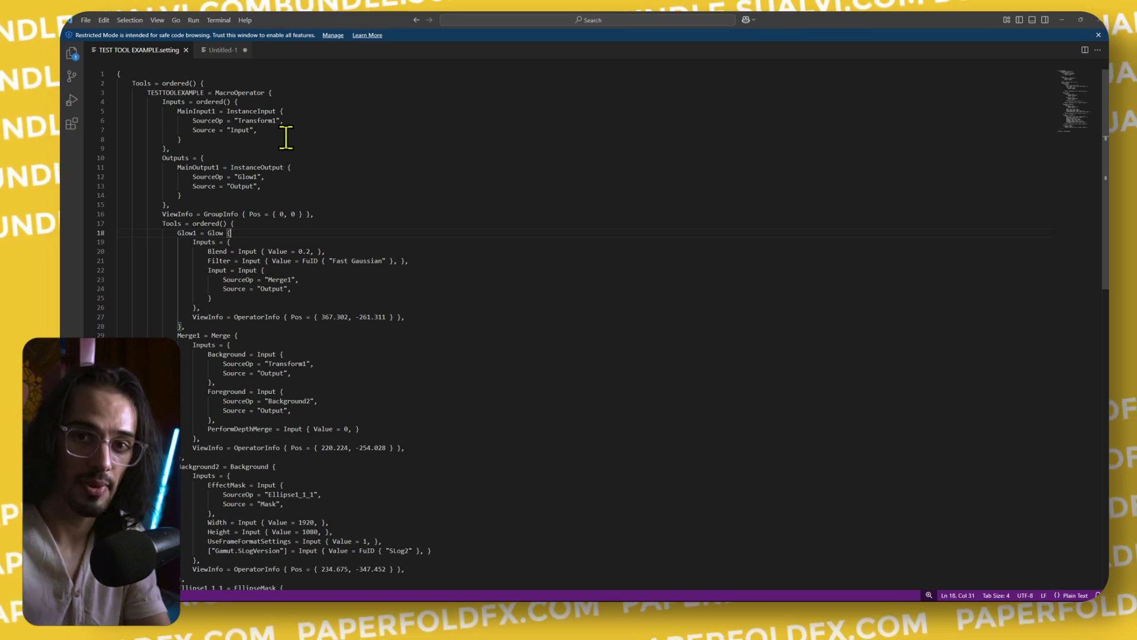
drag(214, 136, 176, 115)
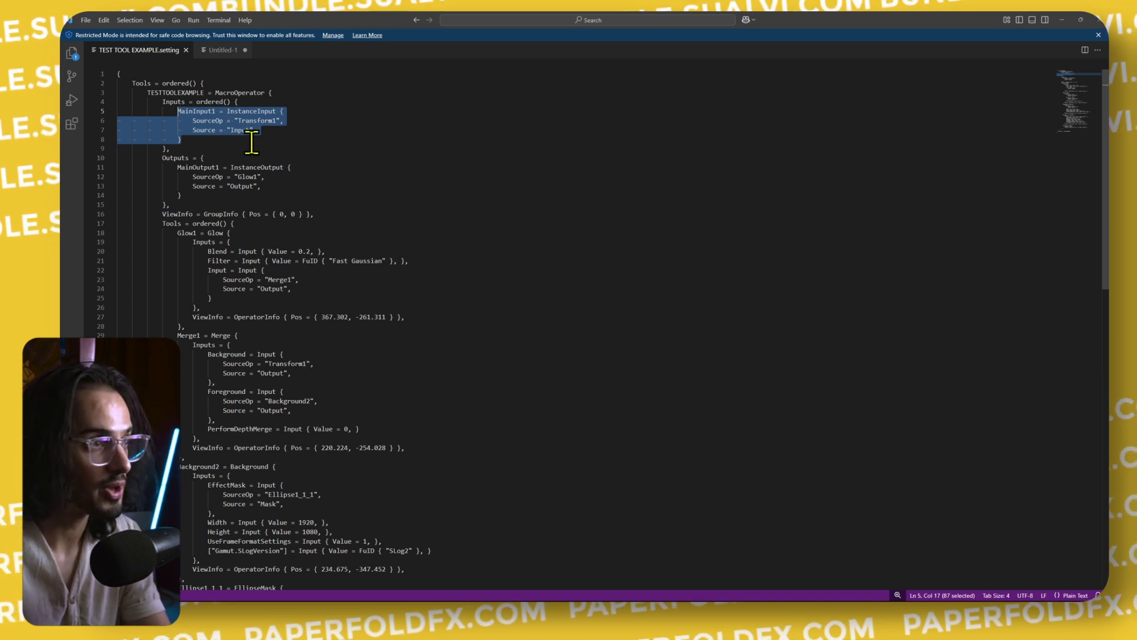
click(242, 111)
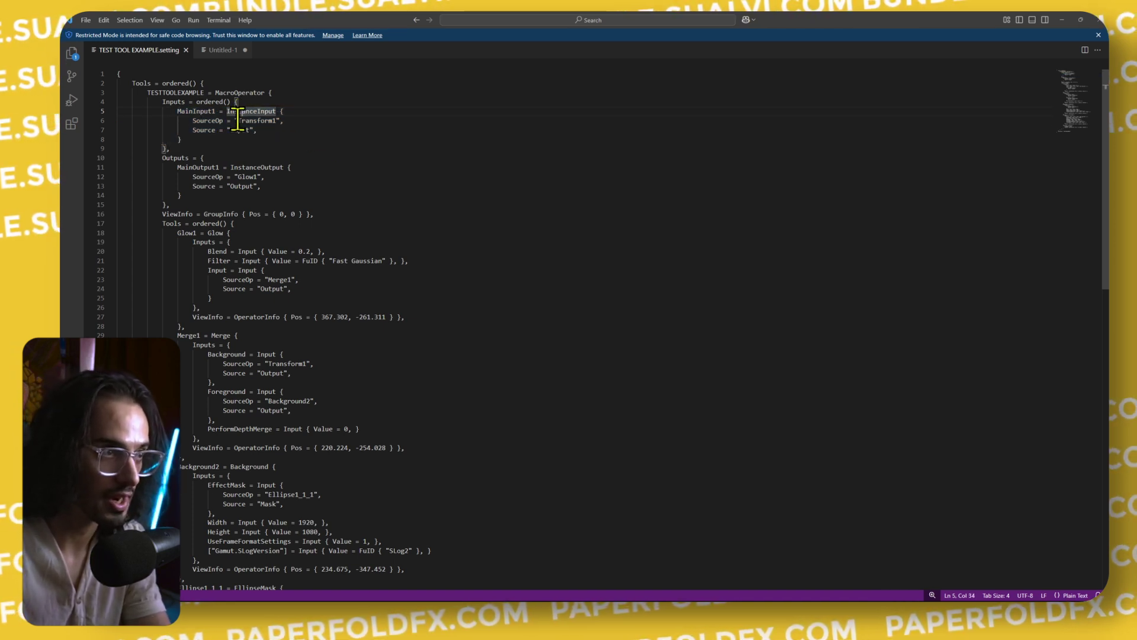
click(273, 121)
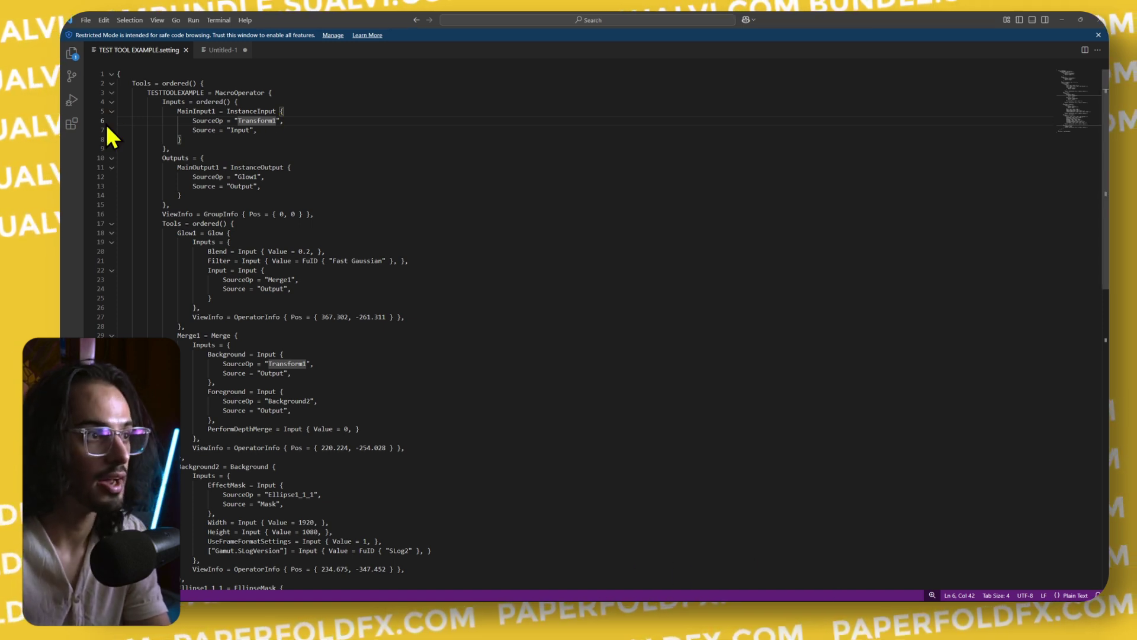
click(232, 130)
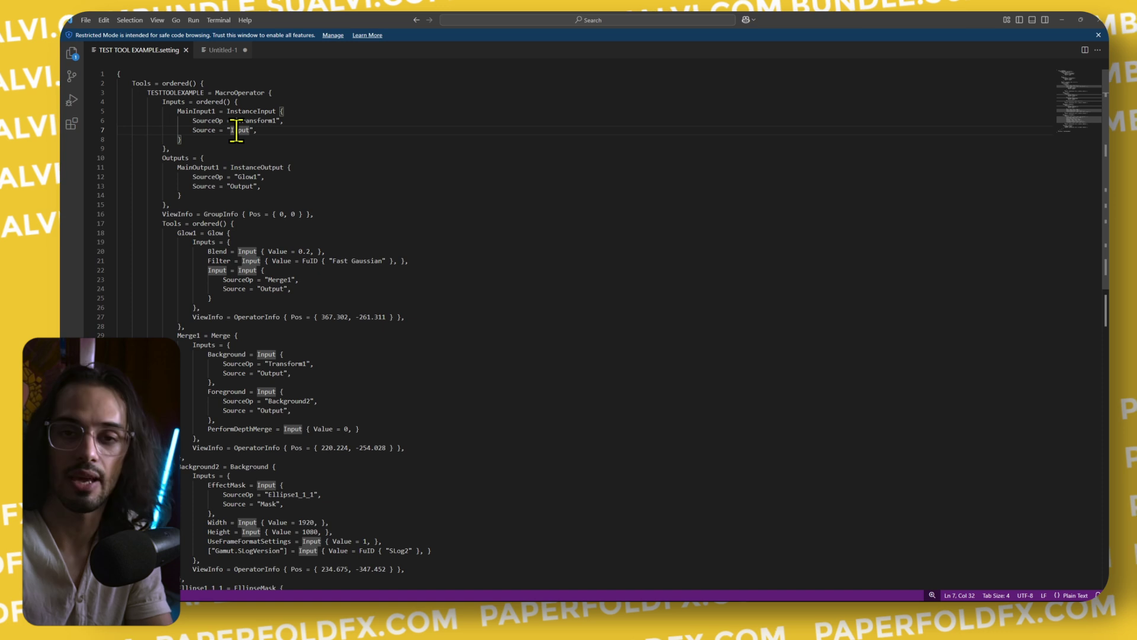
click(182, 139)
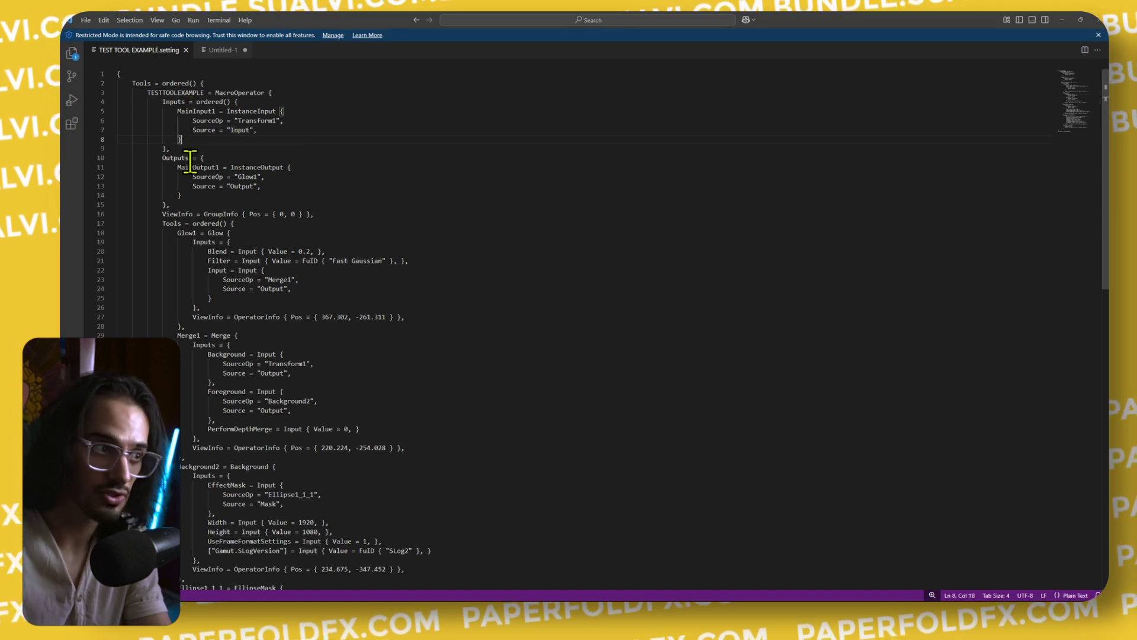
click(222, 121)
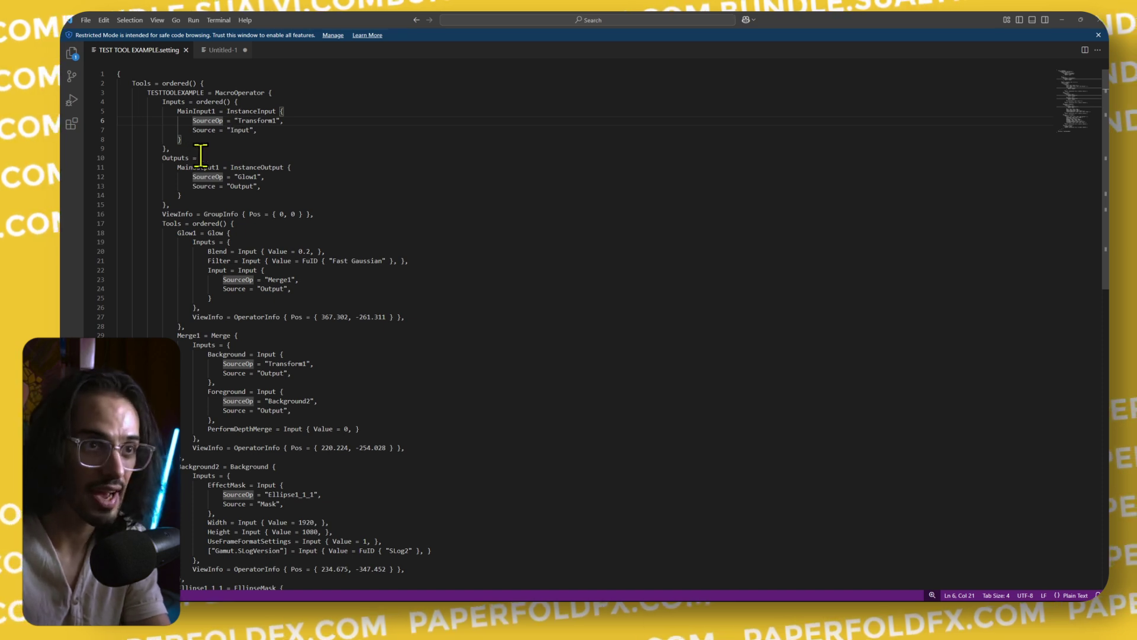
drag(181, 140, 178, 112)
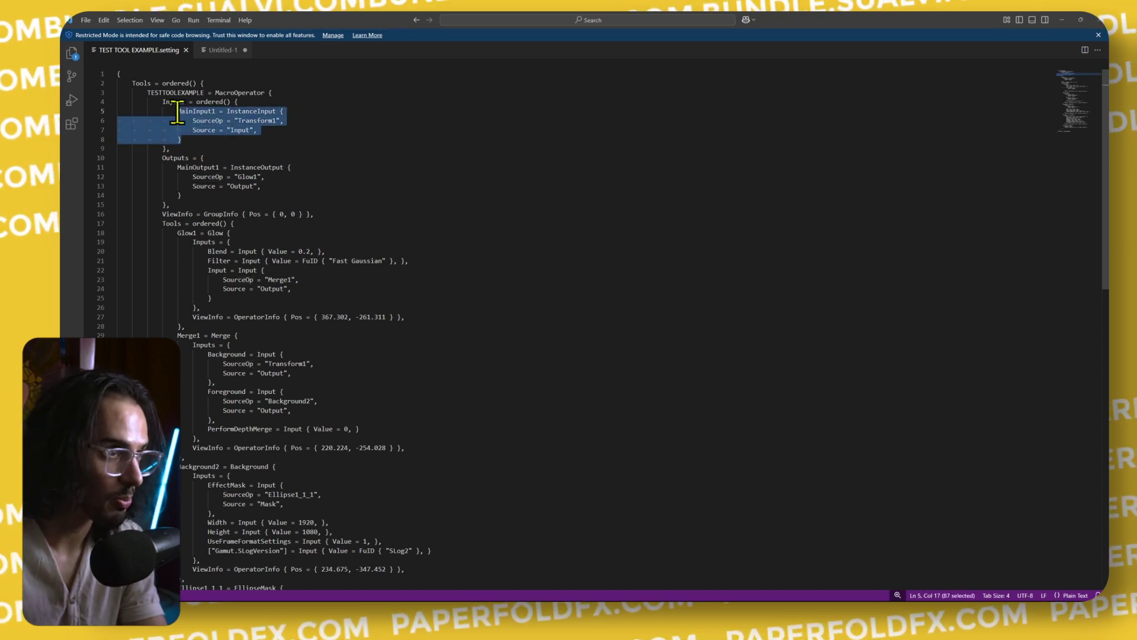
click(285, 111)
drag(228, 142, 173, 112)
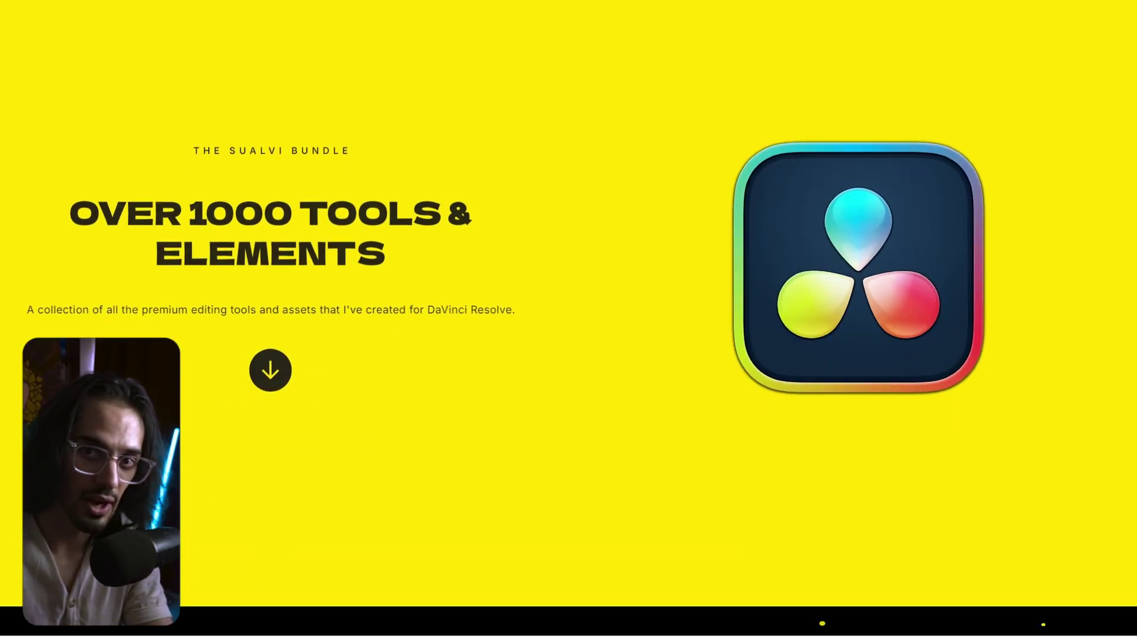
- Scroll the bundle page to the PaperFold FX section with 15 effects and 19 transitions
scroll(568, 320, down, 10)
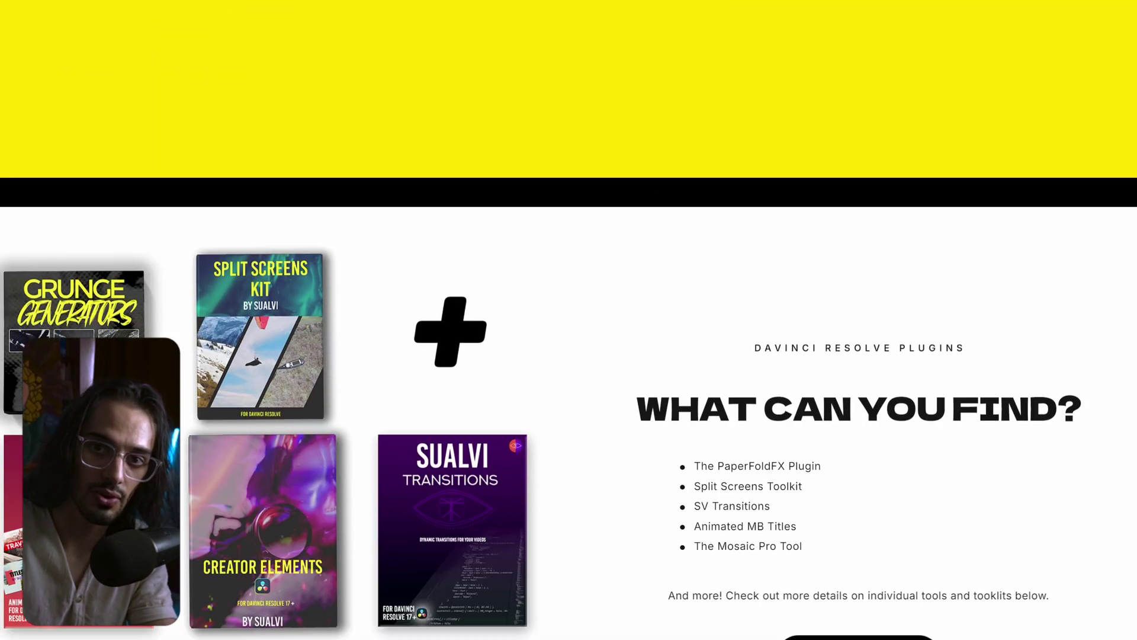
scroll(569, 320, down, 10)
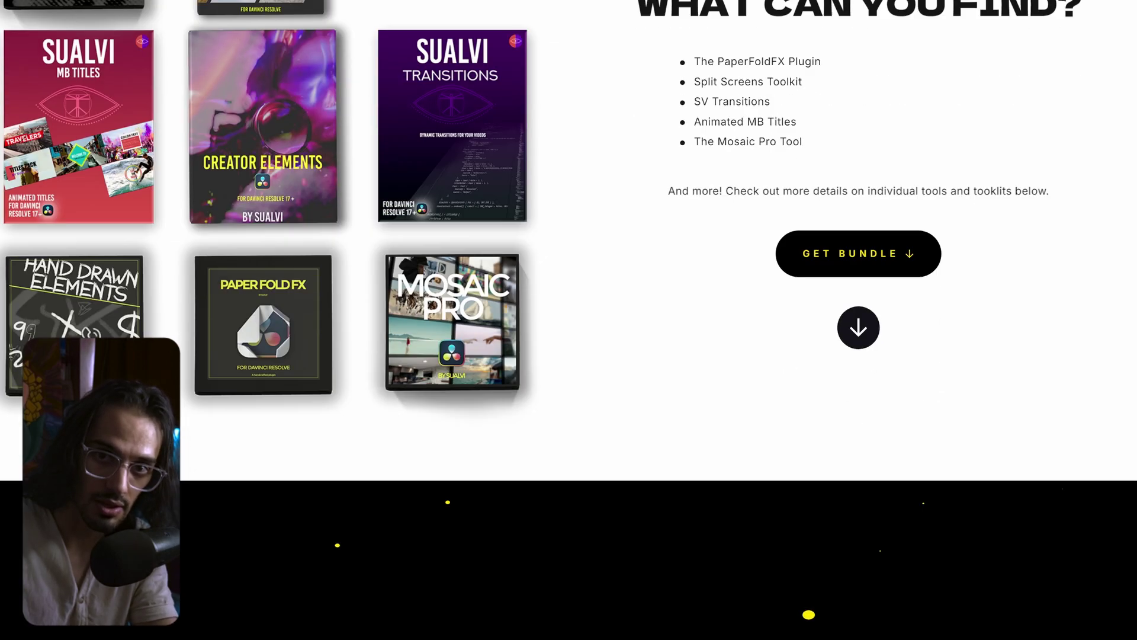
scroll(569, 320, up, 2)
scroll(569, 320, down, 10)
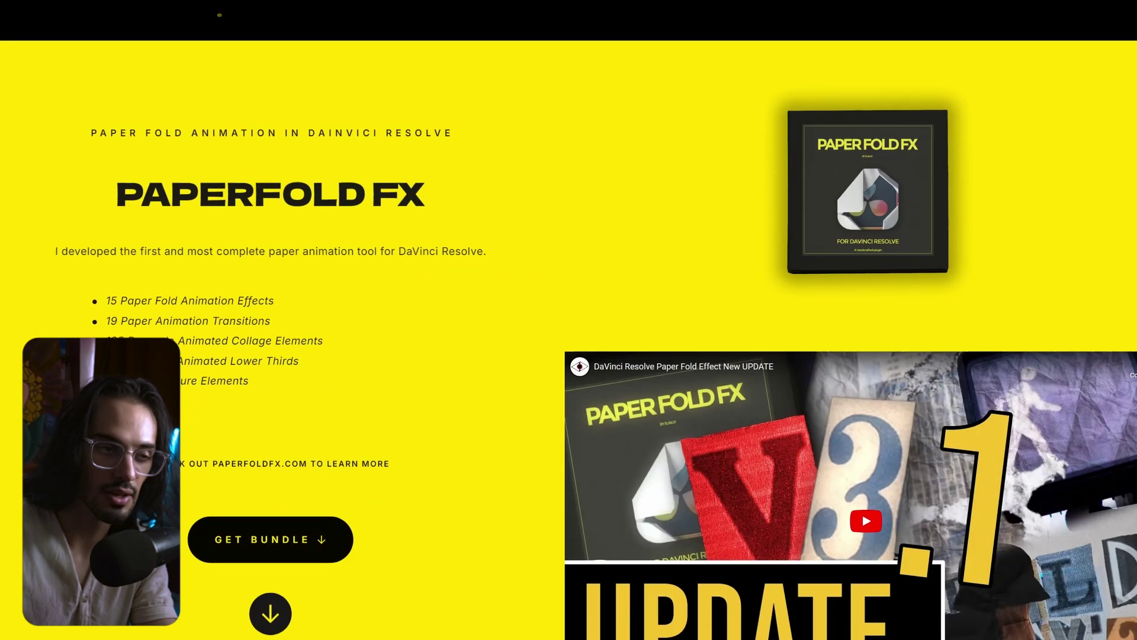